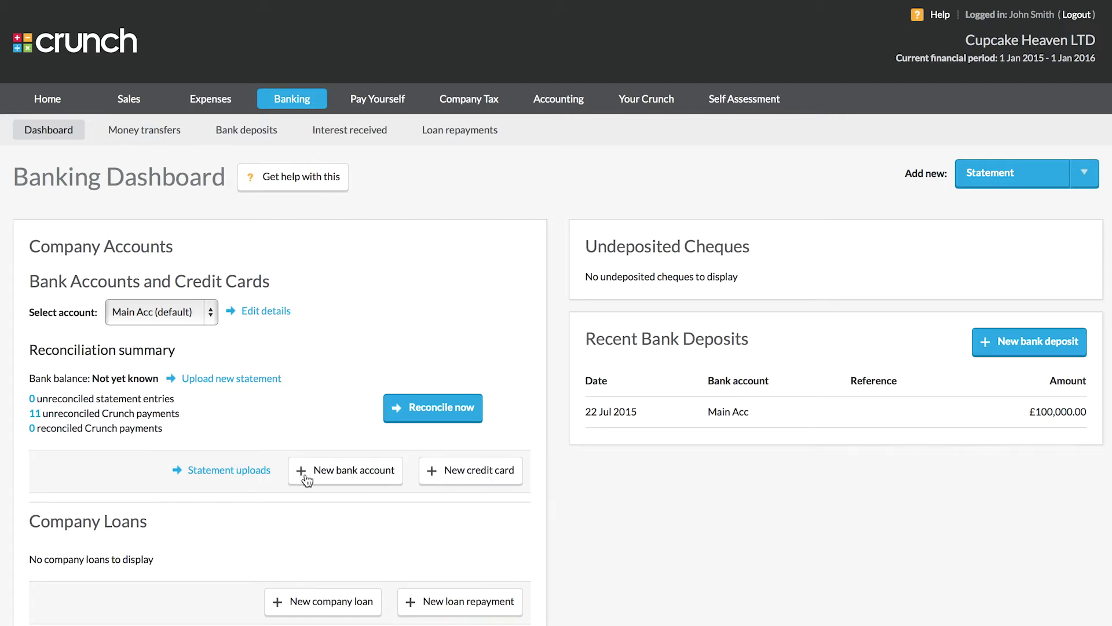
- Review the company accounts list on the Banking Dashboard, then start a new credit card
{"action": "left_click", "coordinate": [211, 313]}
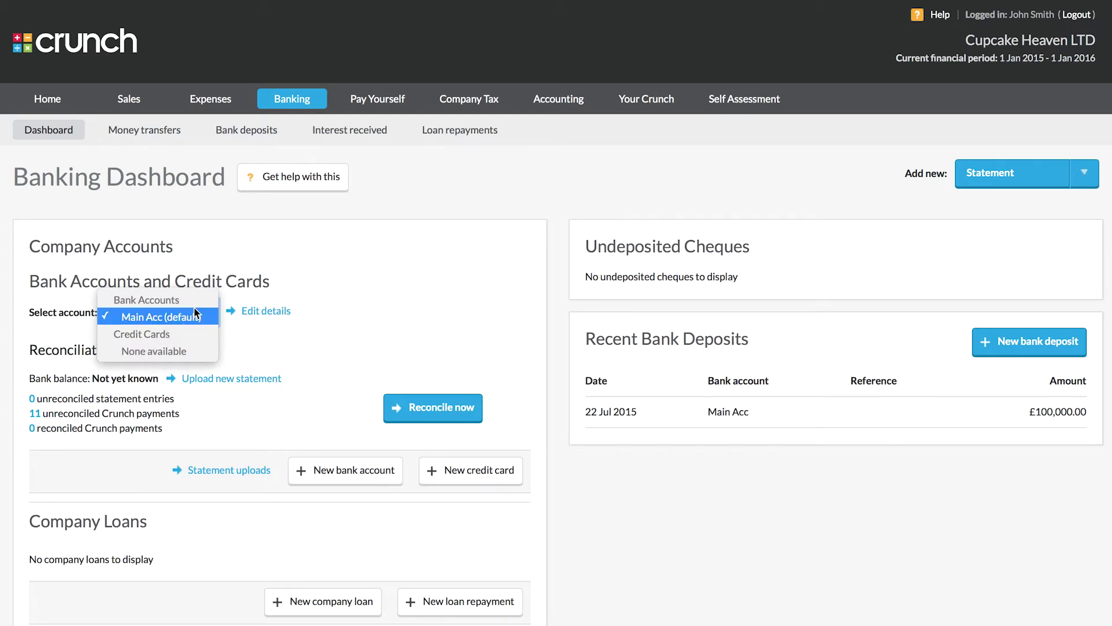
{"action": "left_click", "coordinate": [397, 340]}
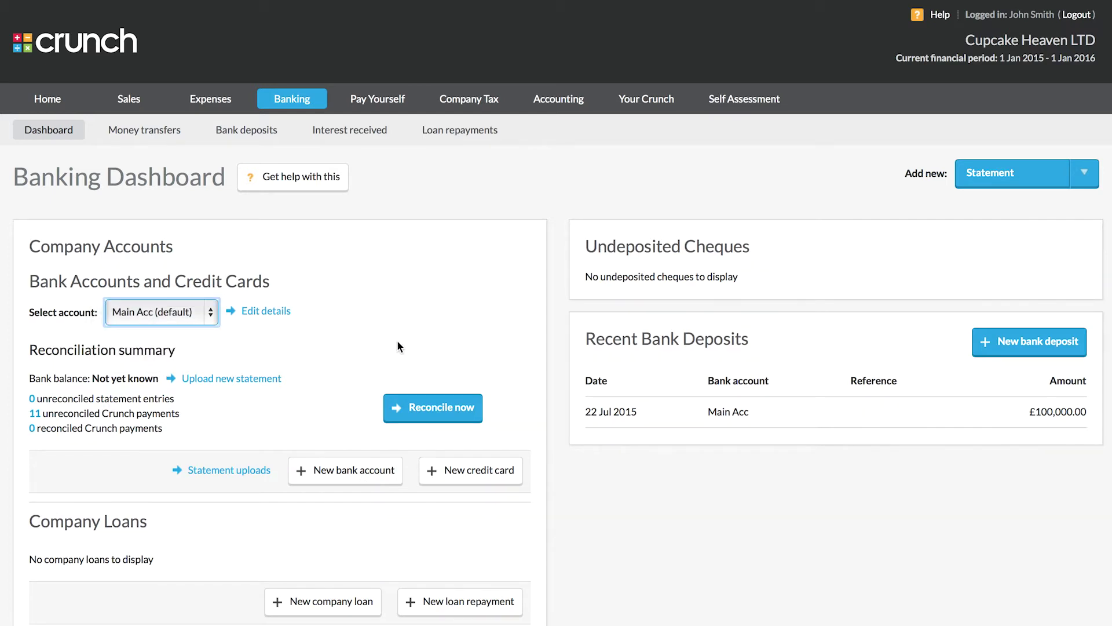
{"action": "left_click", "coordinate": [450, 471]}
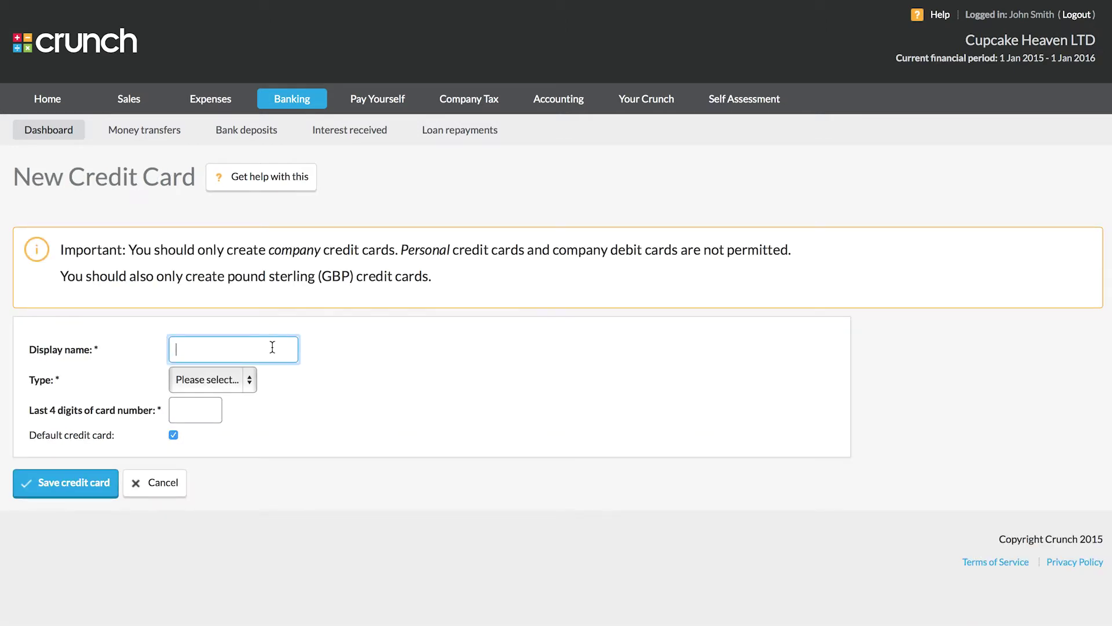
- Save a Visa card named 'Credit Card' with its last four digits, and check it appears in the accounts list
{"action": "type", "text": "Credit Card"}
{"action": "left_click", "coordinate": [231, 373]}
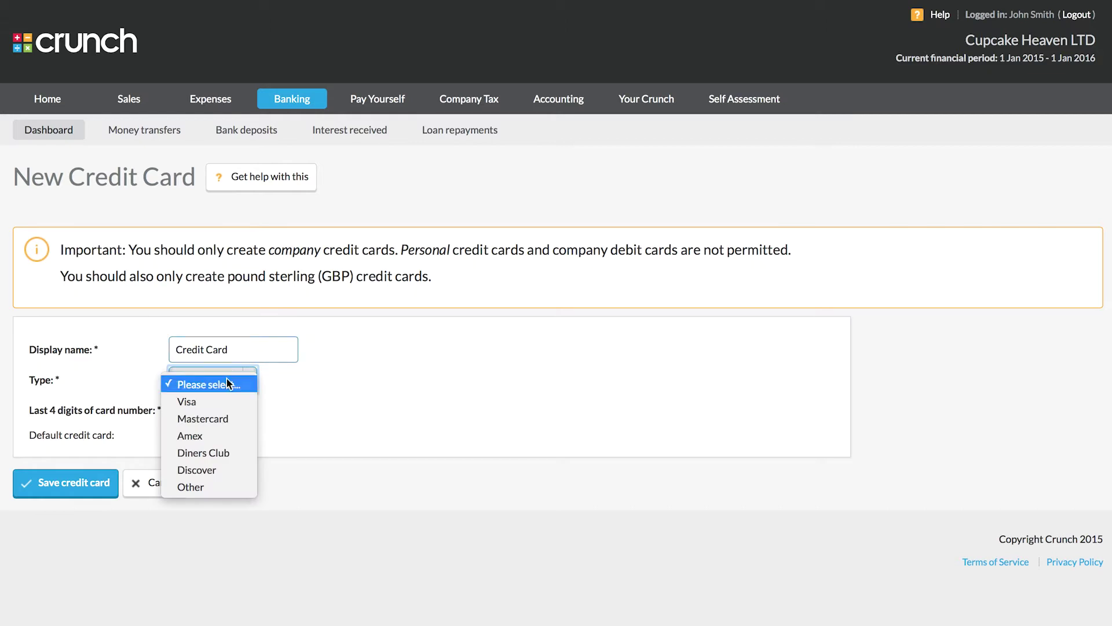
{"action": "left_click", "coordinate": [207, 395]}
{"action": "left_click", "coordinate": [208, 407]}
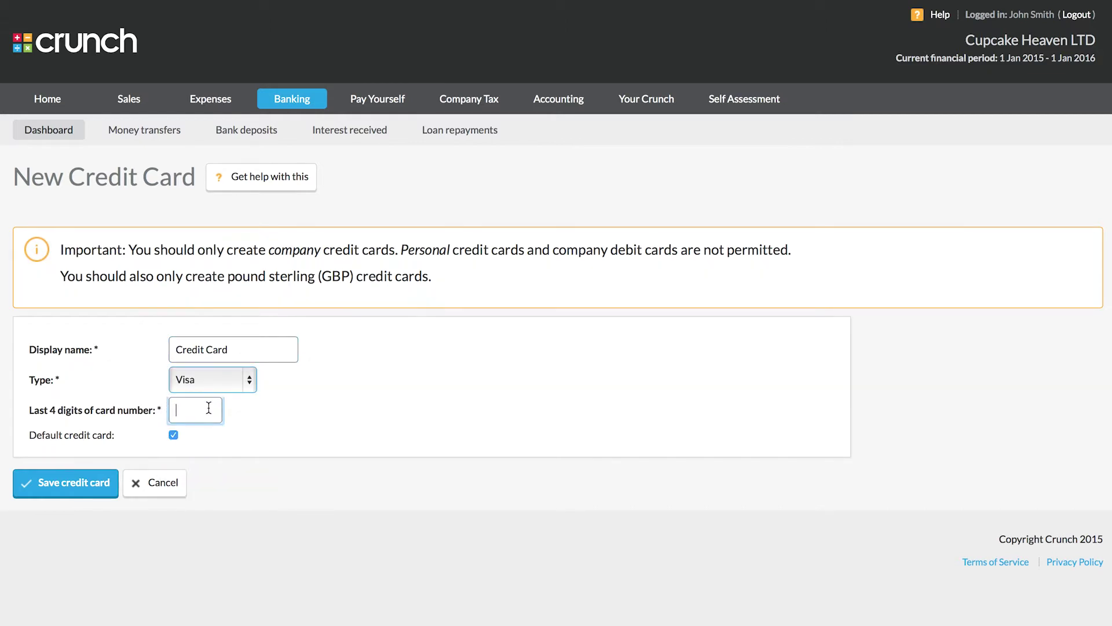
{"action": "type", "text": "1235"}
{"action": "left_click", "coordinate": [77, 491]}
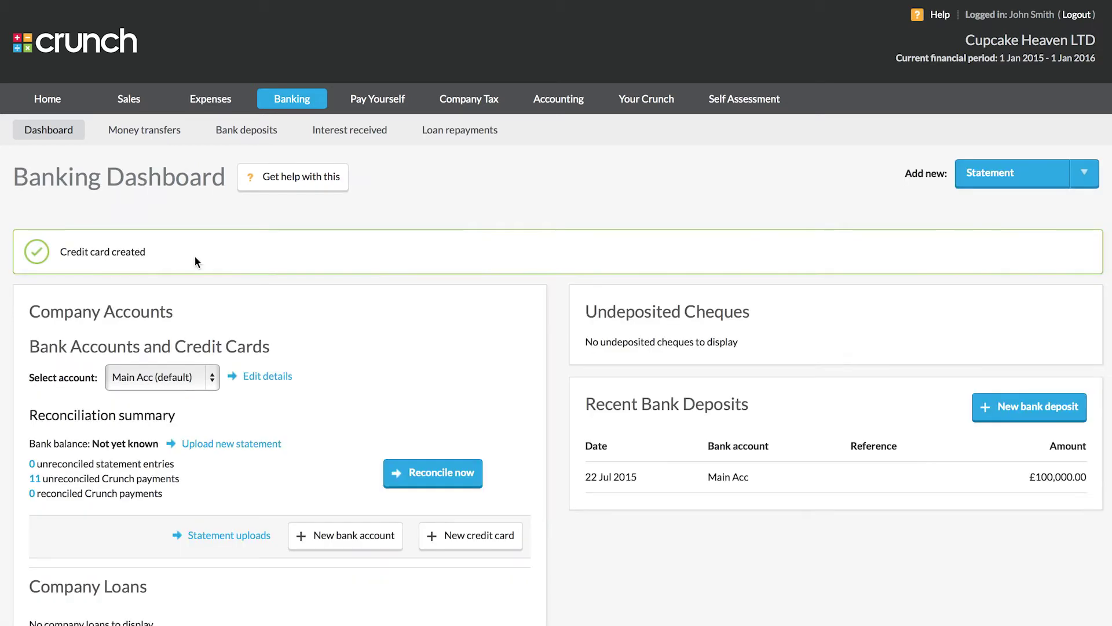
{"action": "left_click", "coordinate": [182, 377]}
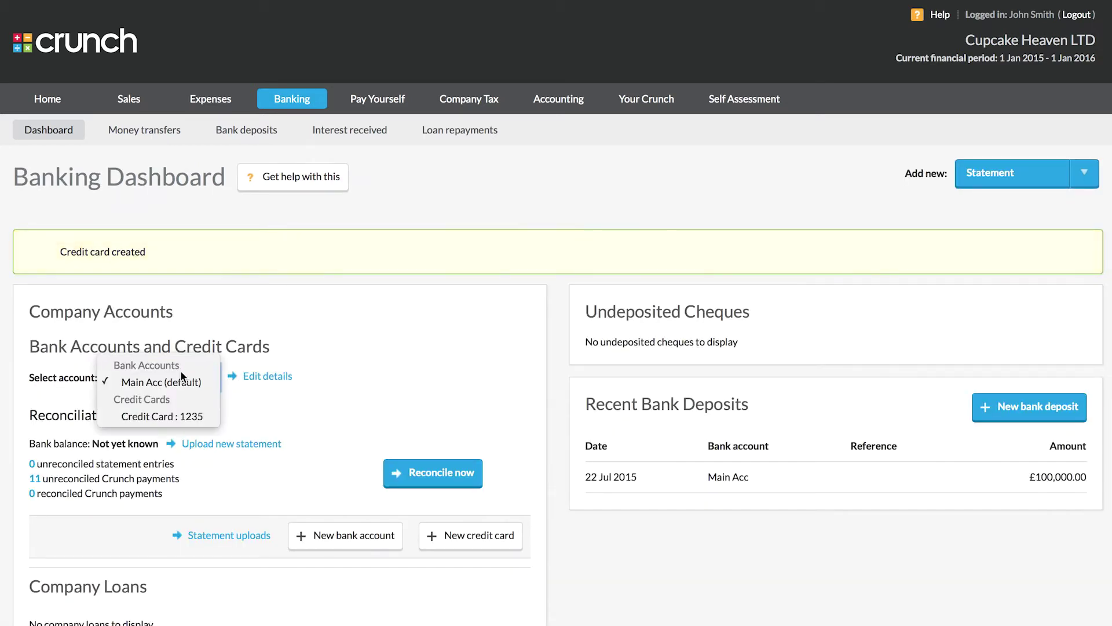
- Start a new money transfer with Main Acc as the source account
{"action": "left_click", "coordinate": [404, 340]}
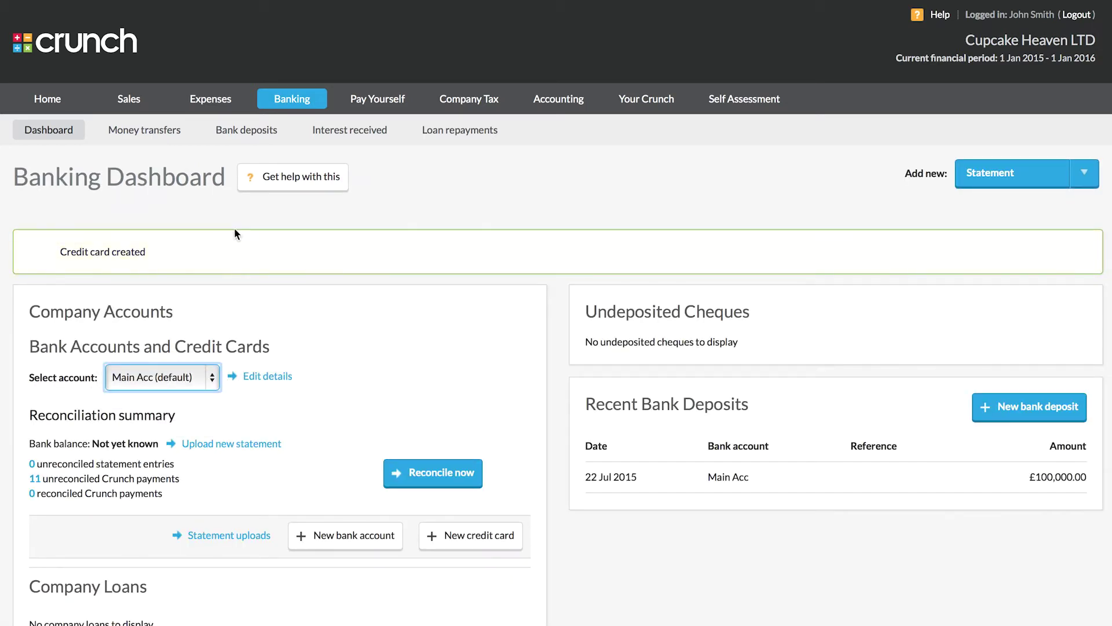
{"action": "left_click", "coordinate": [150, 131]}
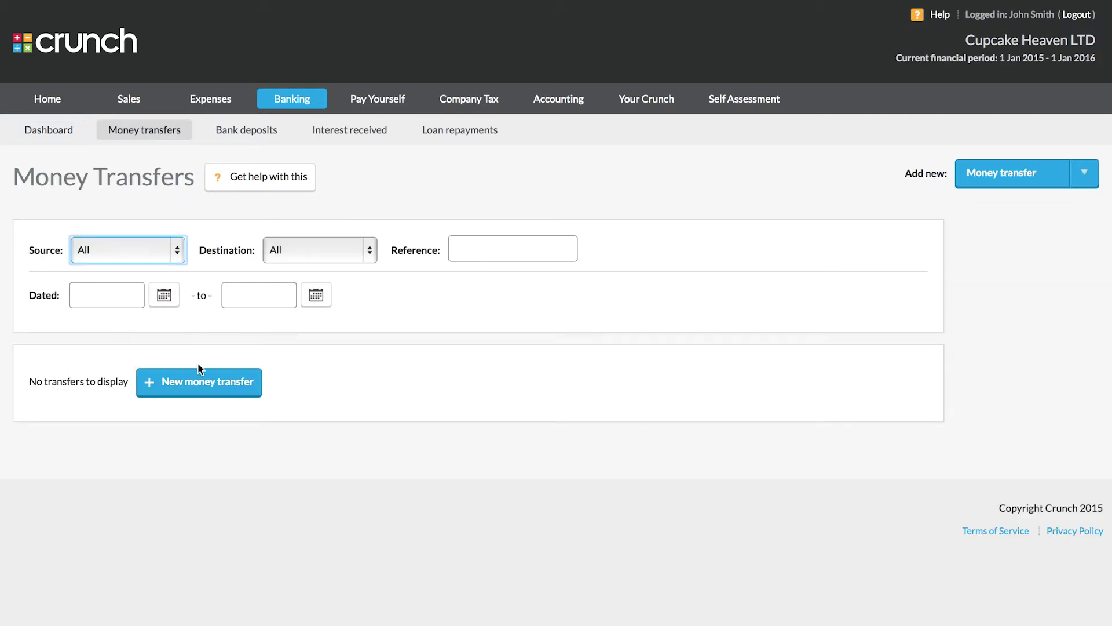
{"action": "left_click", "coordinate": [197, 381]}
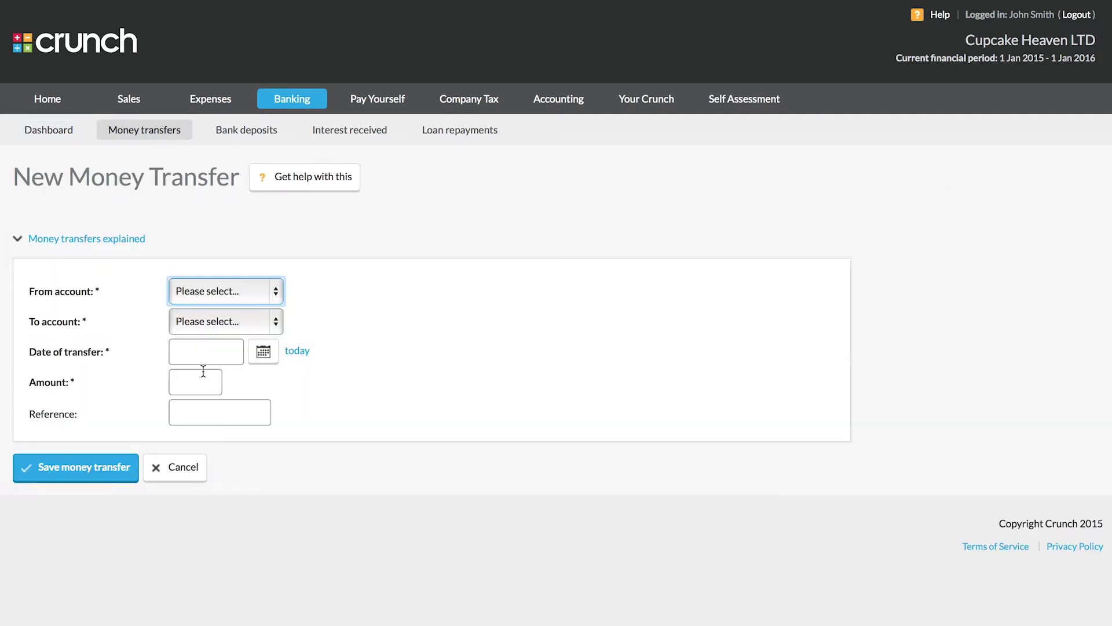
{"action": "left_click", "coordinate": [241, 293]}
{"action": "left_click", "coordinate": [255, 328]}
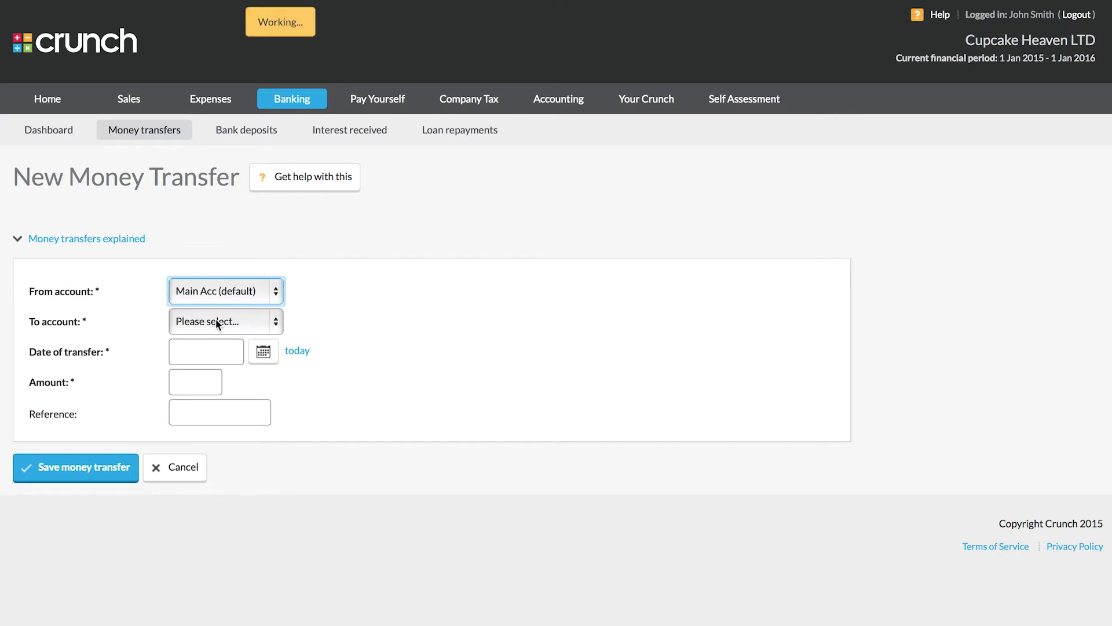
{"action": "left_click", "coordinate": [216, 318]}
{"action": "left_click", "coordinate": [222, 392]}
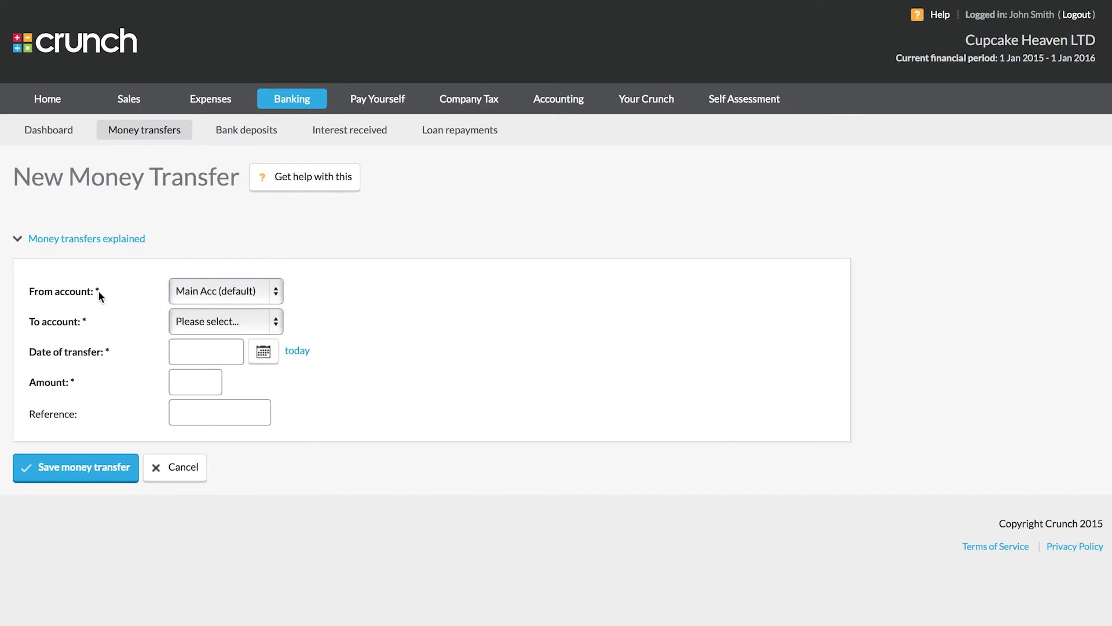
- Date the transfer today for 500, send it to Credit Card, and save
{"action": "left_click", "coordinate": [296, 355]}
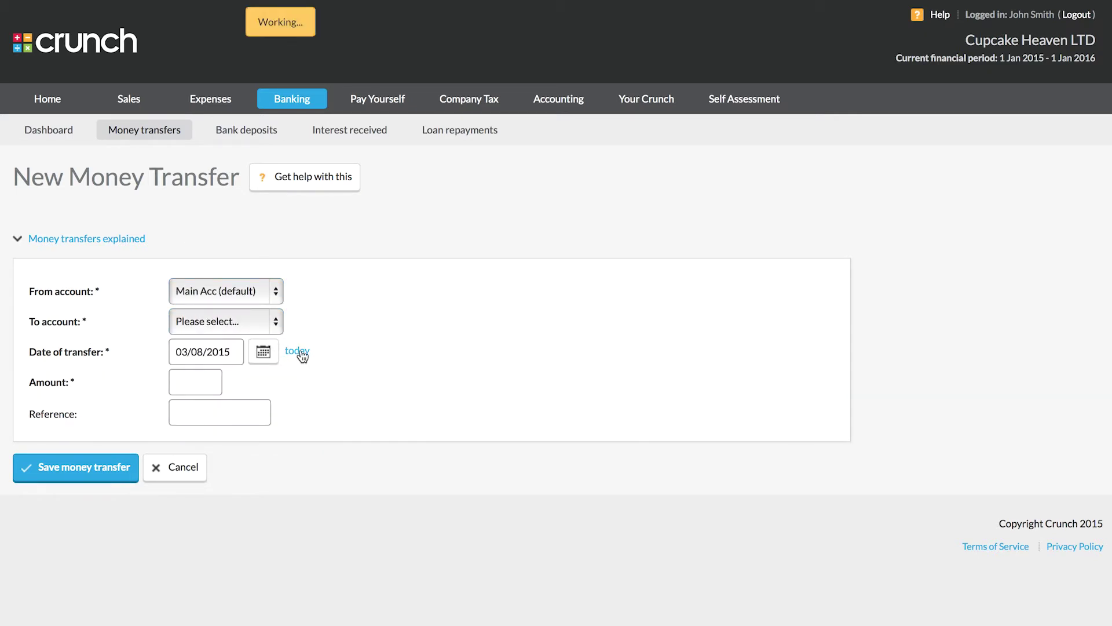
{"action": "left_click", "coordinate": [204, 380]}
{"action": "type", "text": "500"}
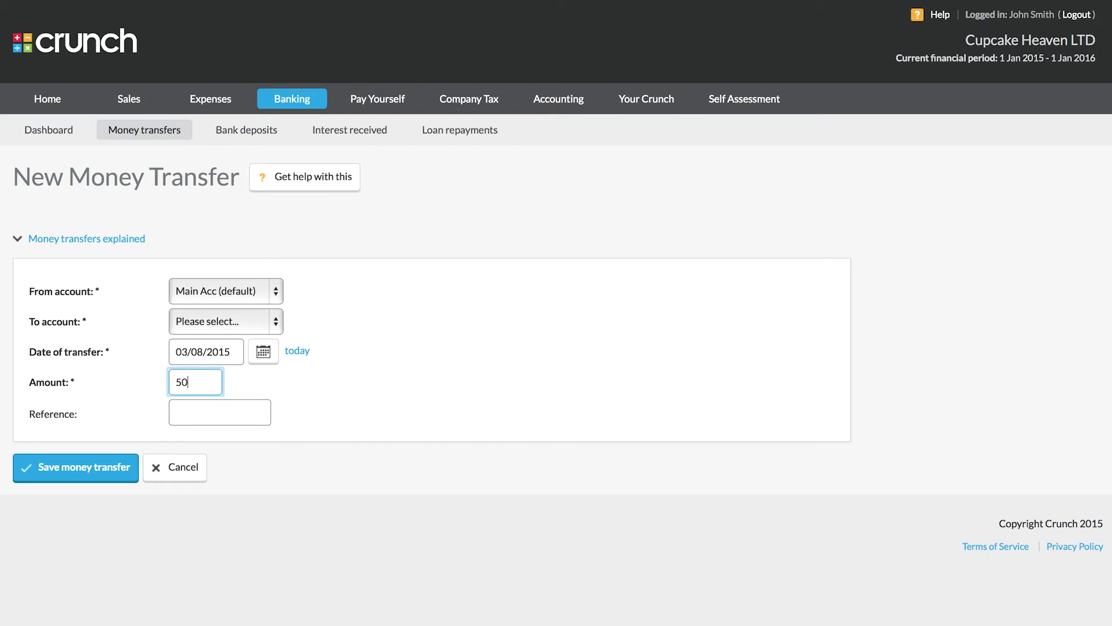
{"action": "left_click", "coordinate": [91, 475]}
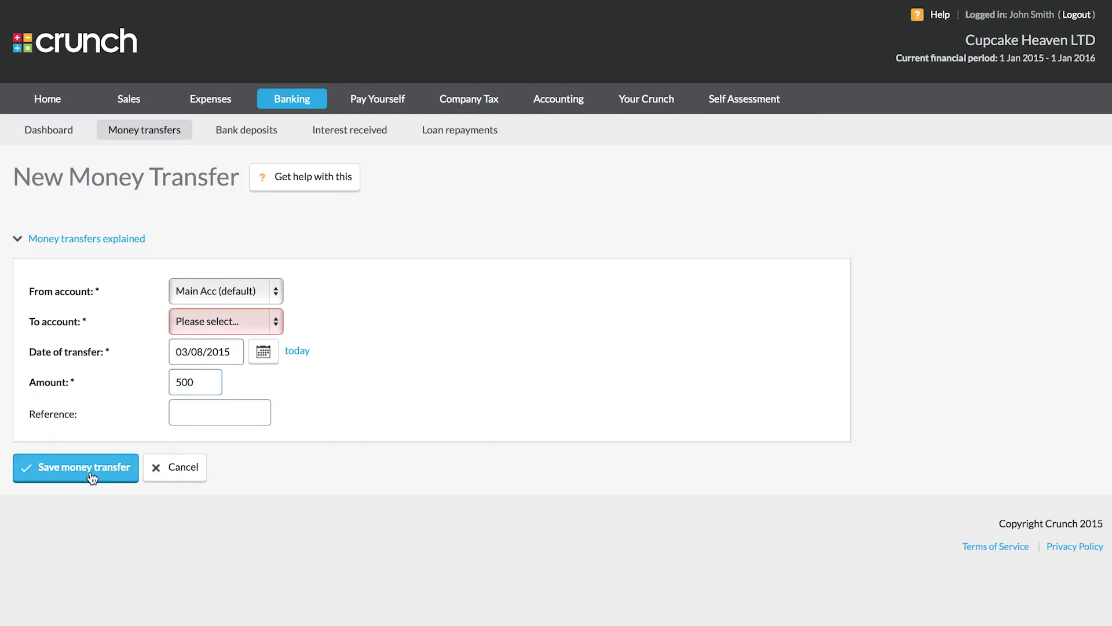
{"action": "left_click", "coordinate": [246, 322]}
{"action": "left_click", "coordinate": [229, 393]}
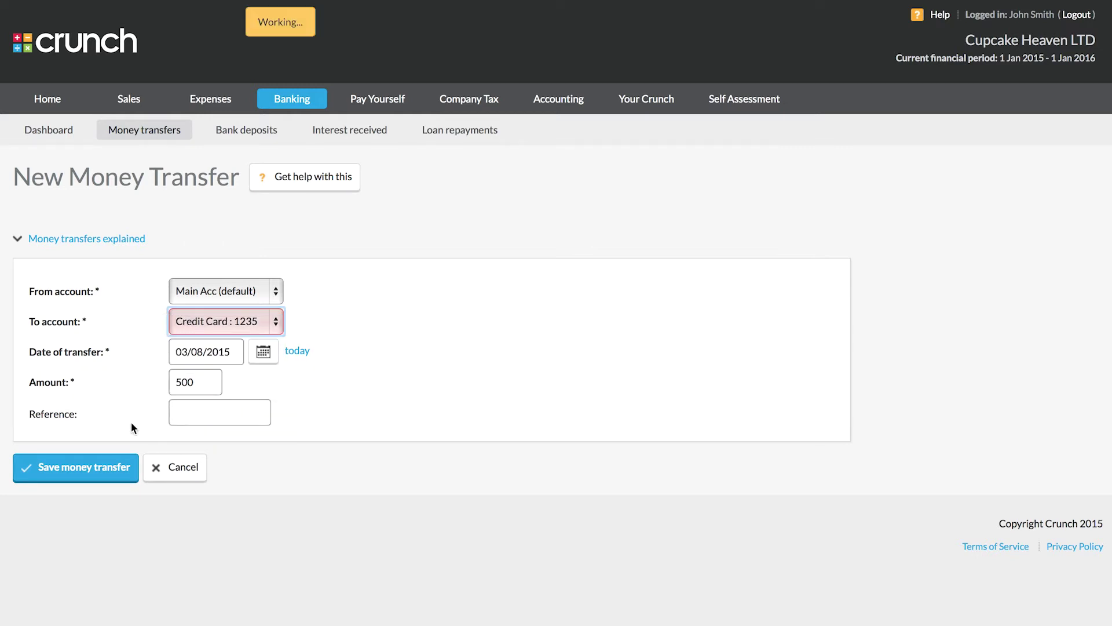
{"action": "left_click", "coordinate": [87, 467]}
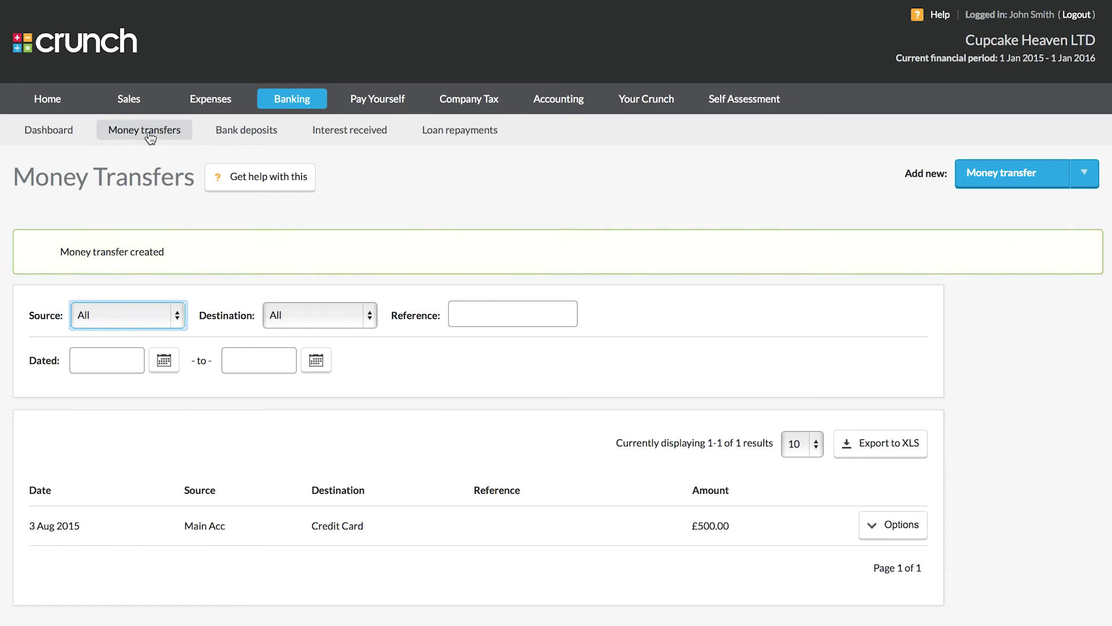
{"action": "left_click", "coordinate": [264, 132]}
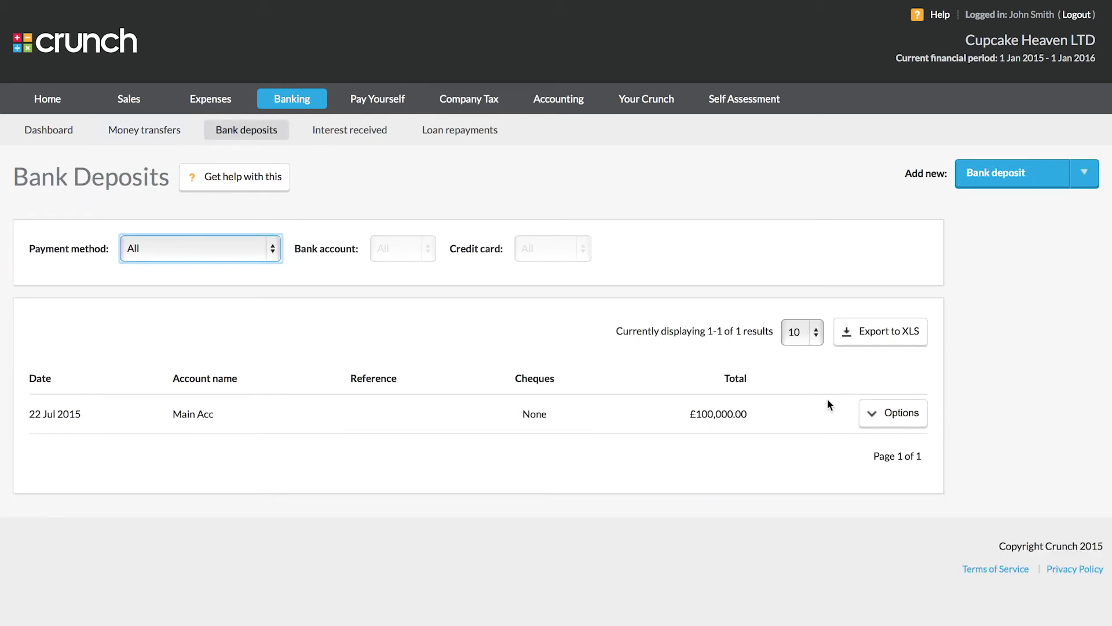
- Delete the £100,000.00 Main Acc bank deposit dated 22 Jul 2015
{"action": "left_click", "coordinate": [873, 412]}
{"action": "left_click", "coordinate": [888, 480]}
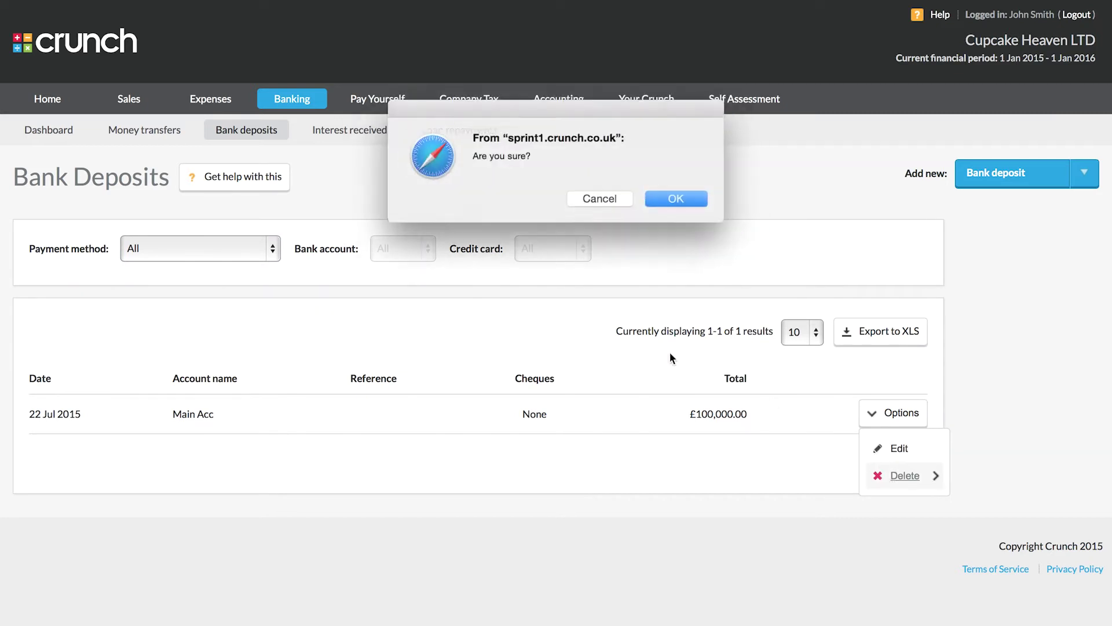
{"action": "left_click", "coordinate": [671, 200]}
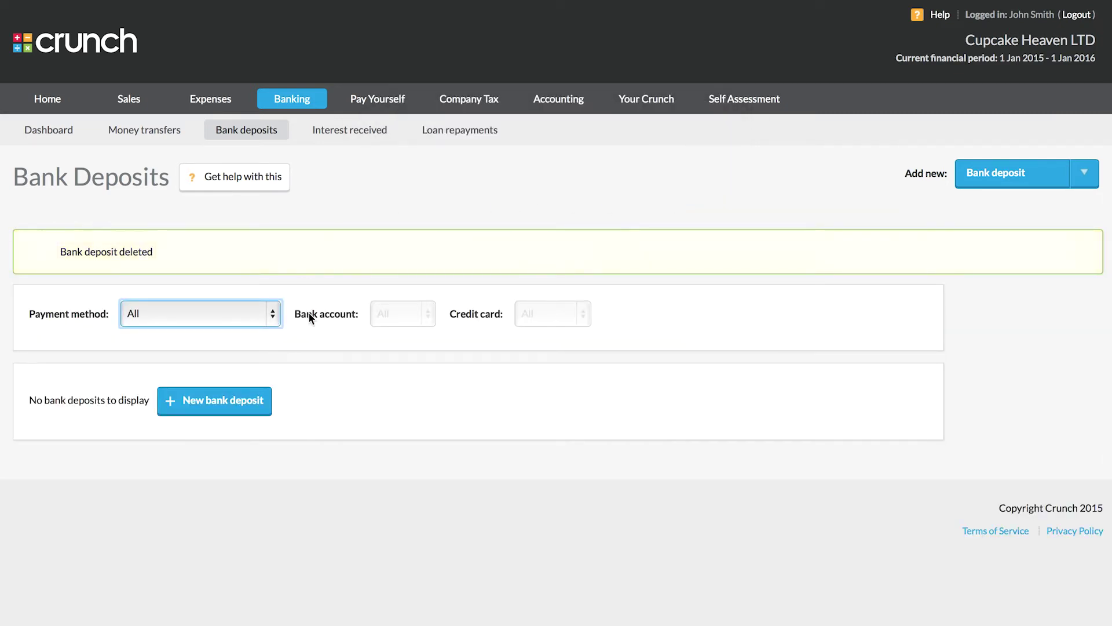
{"action": "left_click", "coordinate": [189, 405]}
- Save a £100 director's money deposit, transferred into the company account and dated today (3 Aug 2015)
{"action": "left_click", "coordinate": [293, 284]}
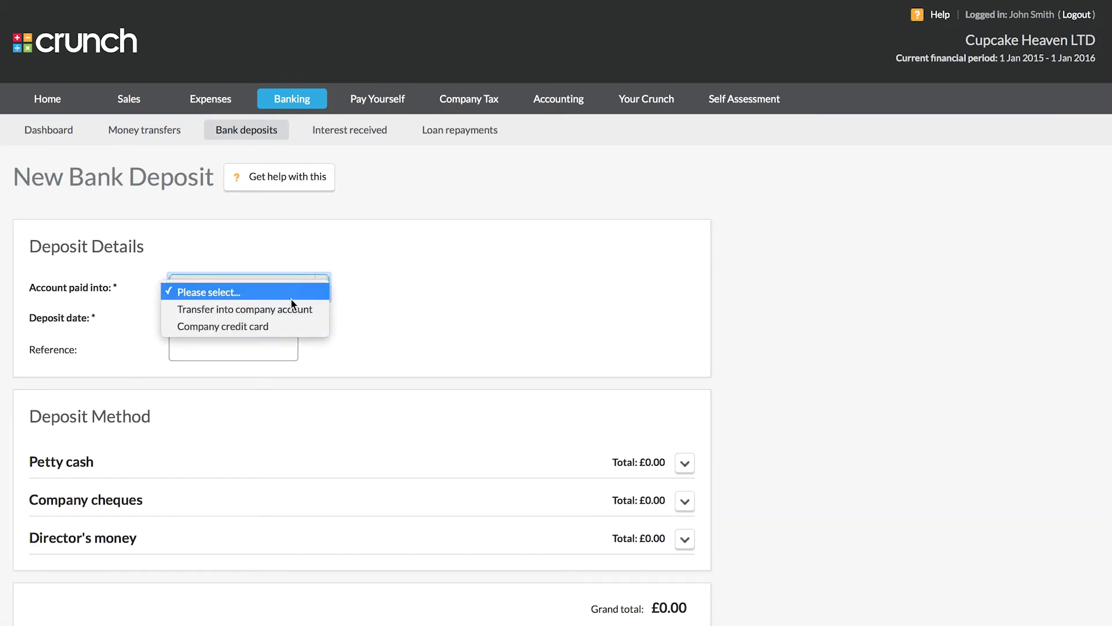
{"action": "left_click", "coordinate": [291, 307]}
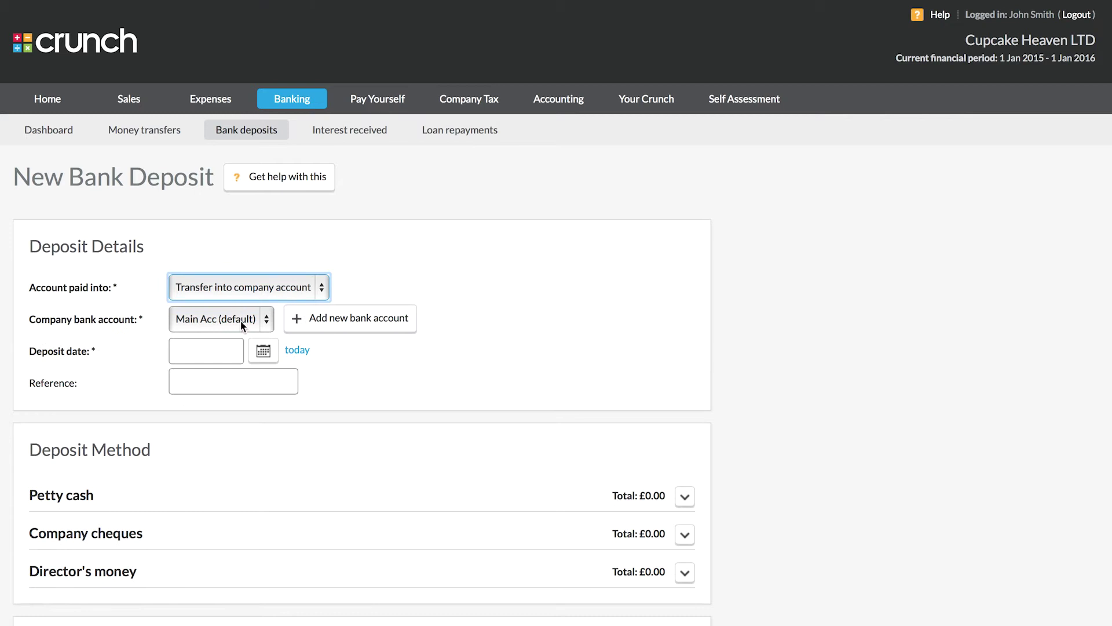
{"action": "left_click", "coordinate": [296, 350]}
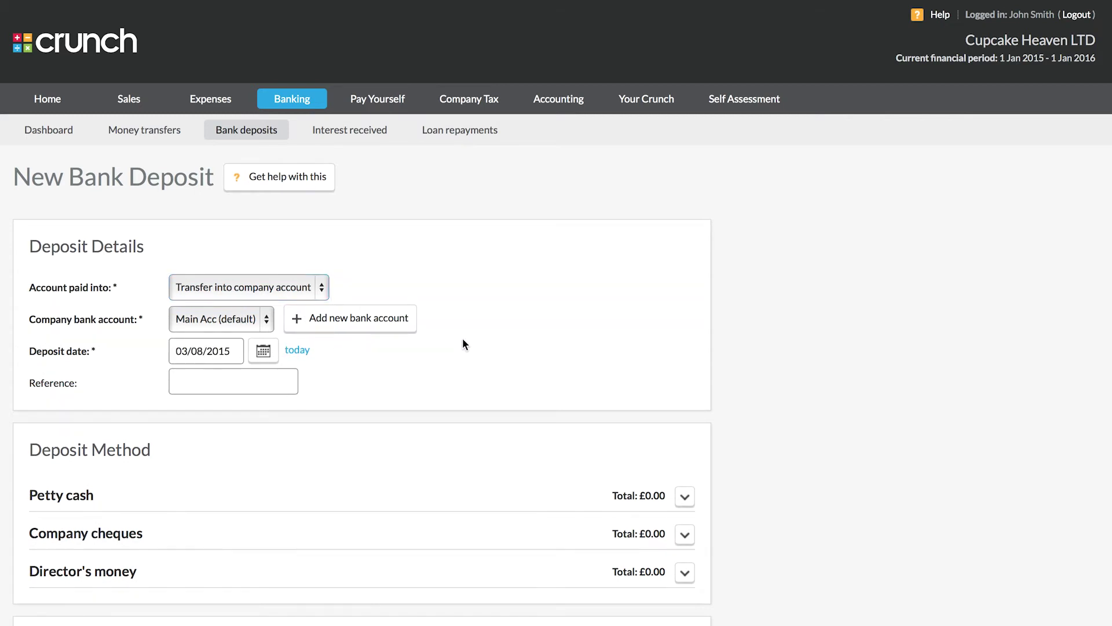
{"action": "scroll", "coordinate": [454, 346], "scroll_direction": "down", "scroll_amount": 2}
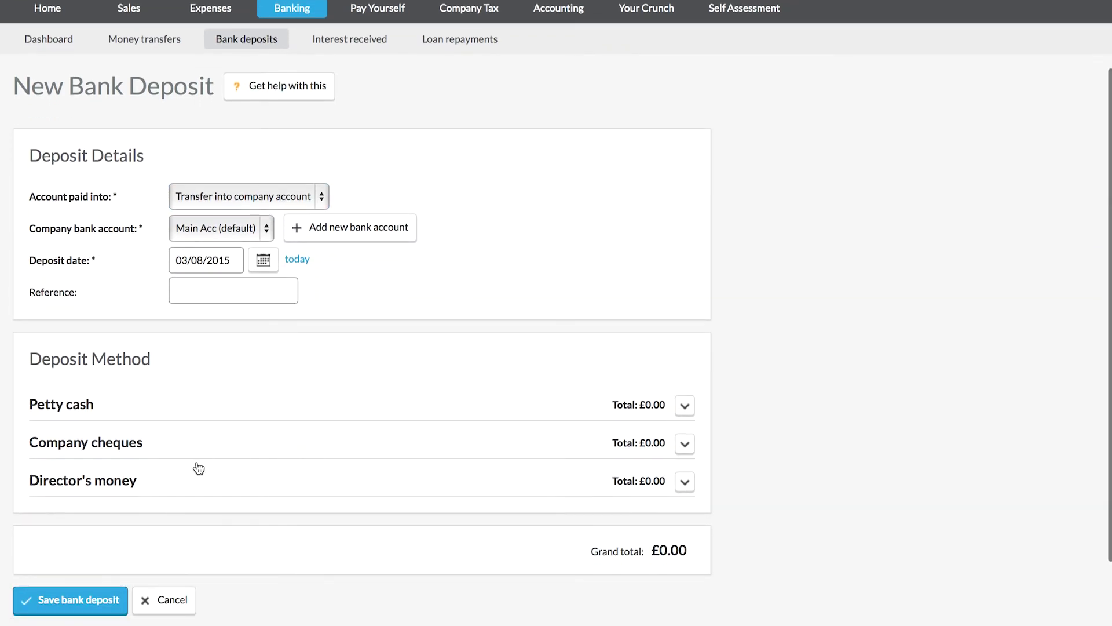
{"action": "left_click", "coordinate": [197, 463]}
{"action": "left_click", "coordinate": [115, 525]}
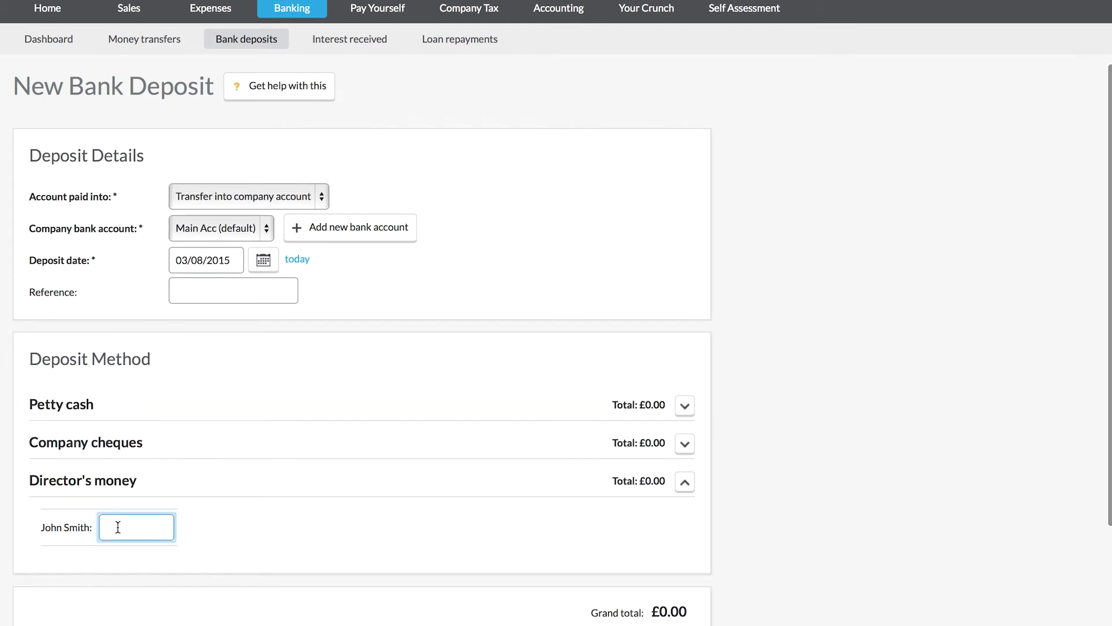
{"action": "type", "text": "100"}
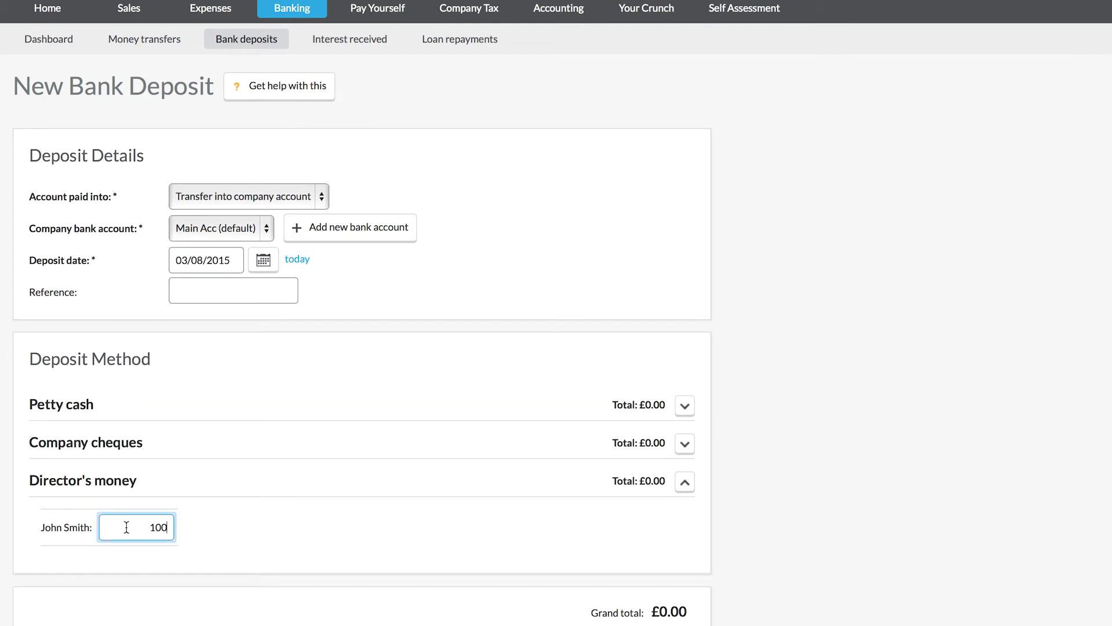
{"action": "scroll", "coordinate": [312, 501], "scroll_direction": "down", "scroll_amount": 3}
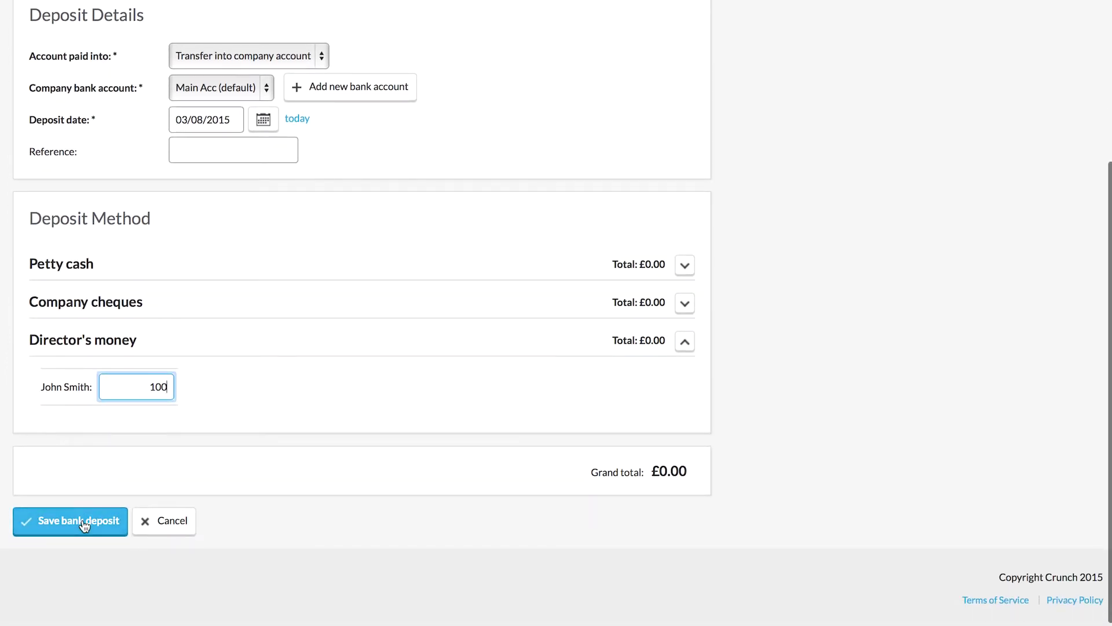
{"action": "left_click", "coordinate": [84, 525]}
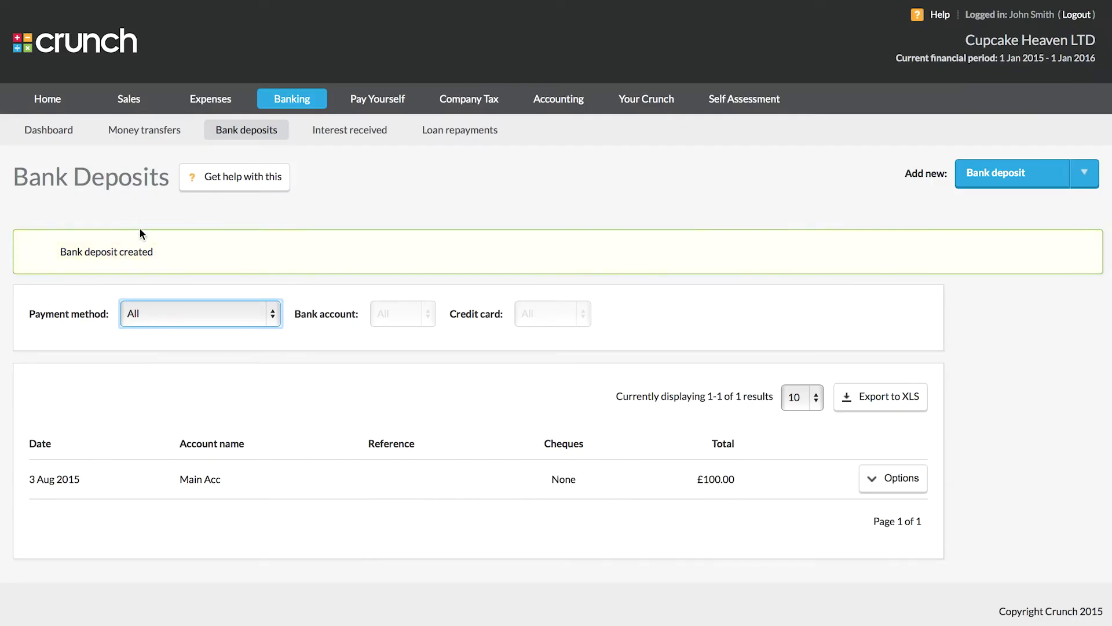
- Save a £0.50 interest received entry dated 3 Aug 2015, paid by transfer into company account
{"action": "left_click", "coordinate": [347, 131]}
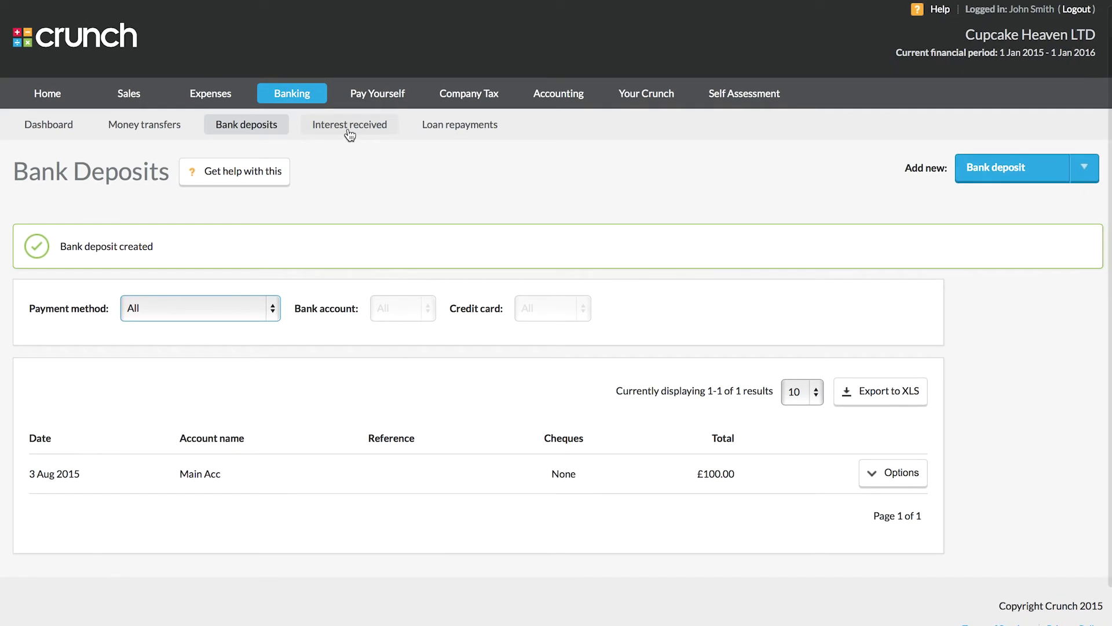
{"action": "left_click", "coordinate": [250, 334]}
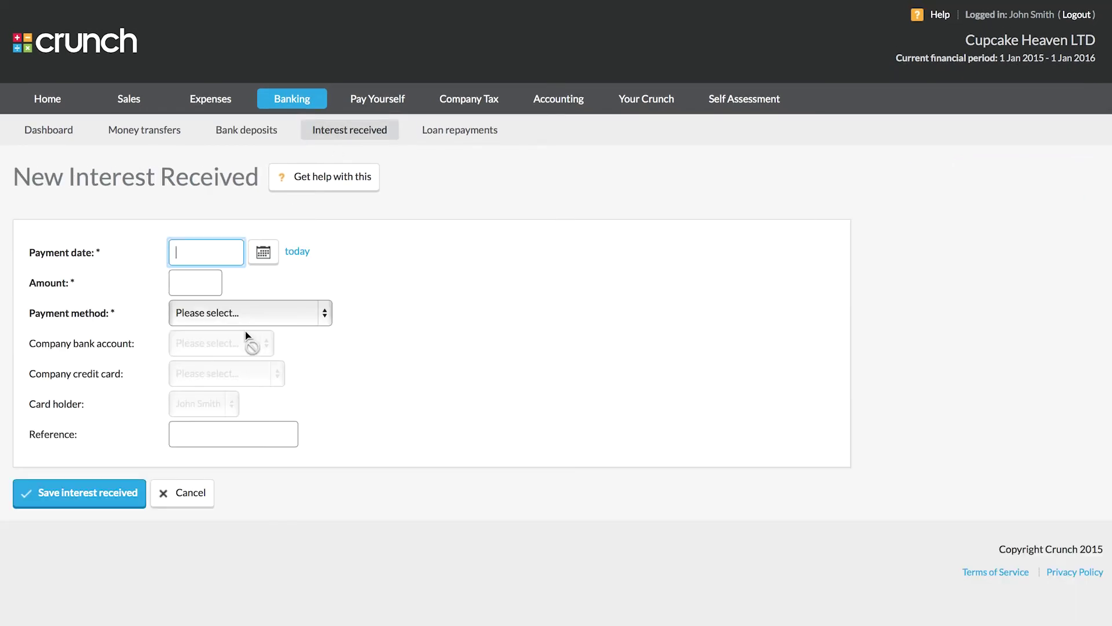
{"action": "left_click", "coordinate": [297, 251]}
{"action": "left_click", "coordinate": [210, 282]}
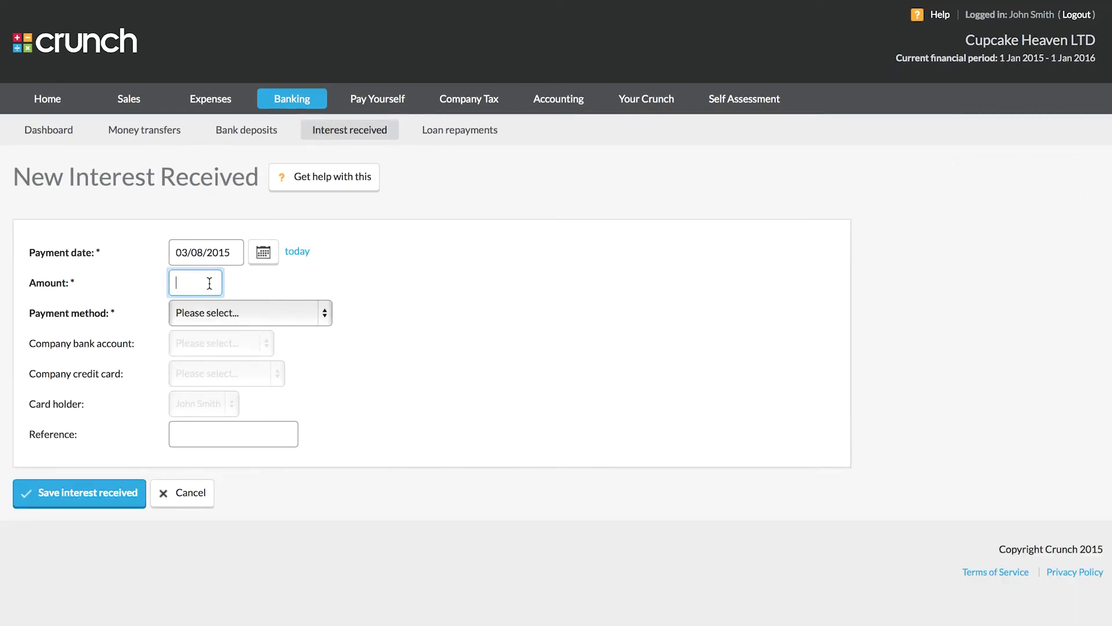
{"action": "type", "text": ".50"}
{"action": "left_click", "coordinate": [218, 307]}
{"action": "left_click", "coordinate": [253, 330]}
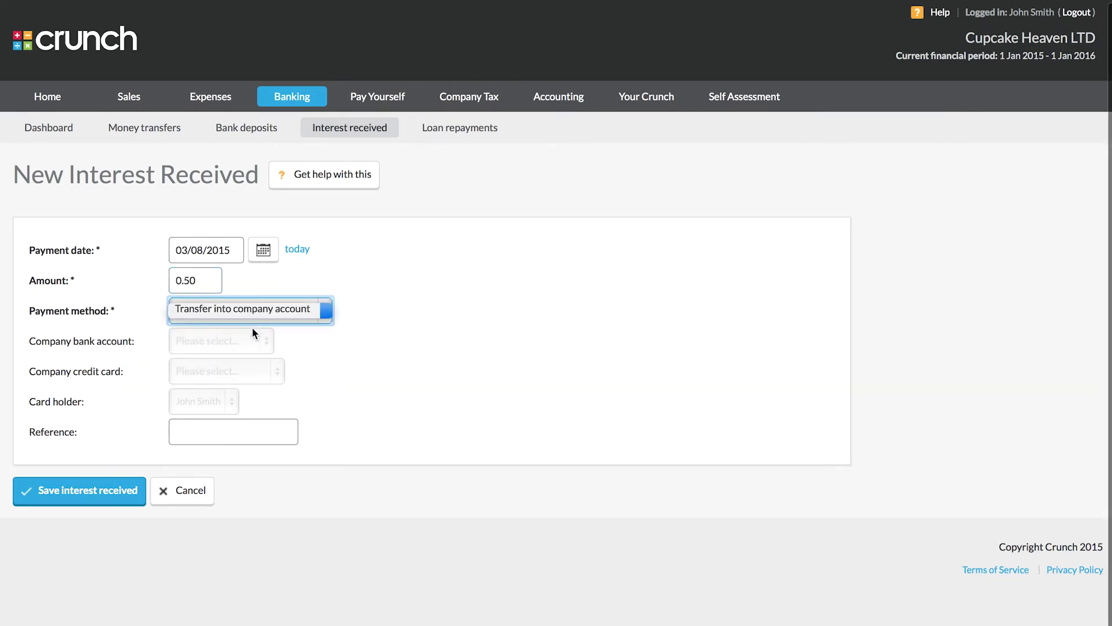
{"action": "left_click", "coordinate": [79, 499]}
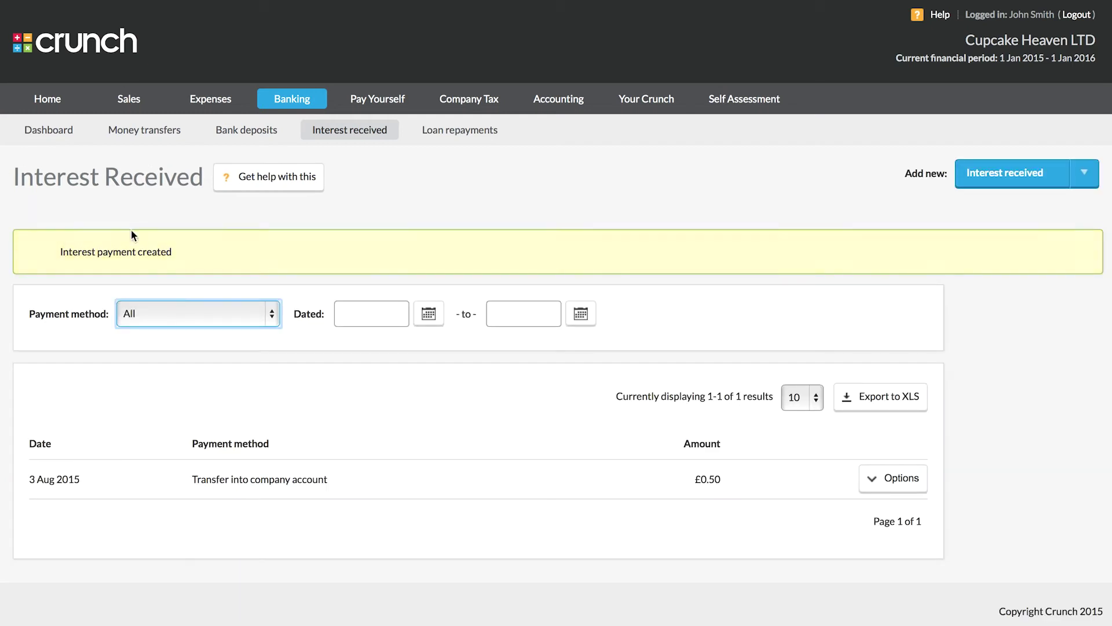
{"action": "left_click", "coordinate": [52, 129]}
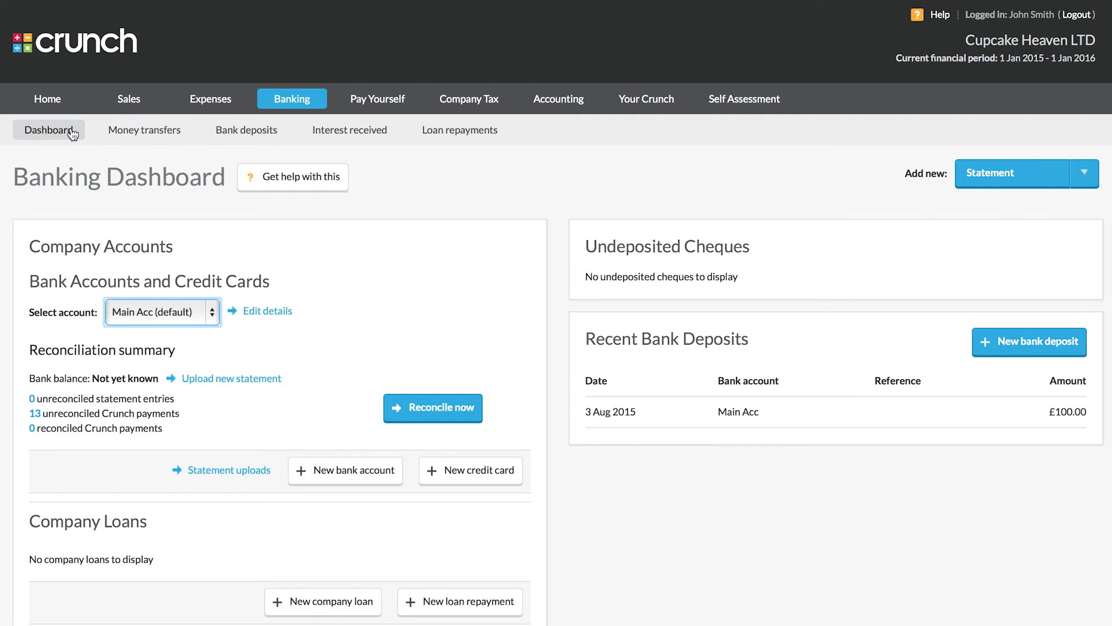
- Begin uploading a new bank statement for Main Acc from the Reconciliation summary
{"action": "left_click", "coordinate": [217, 383]}
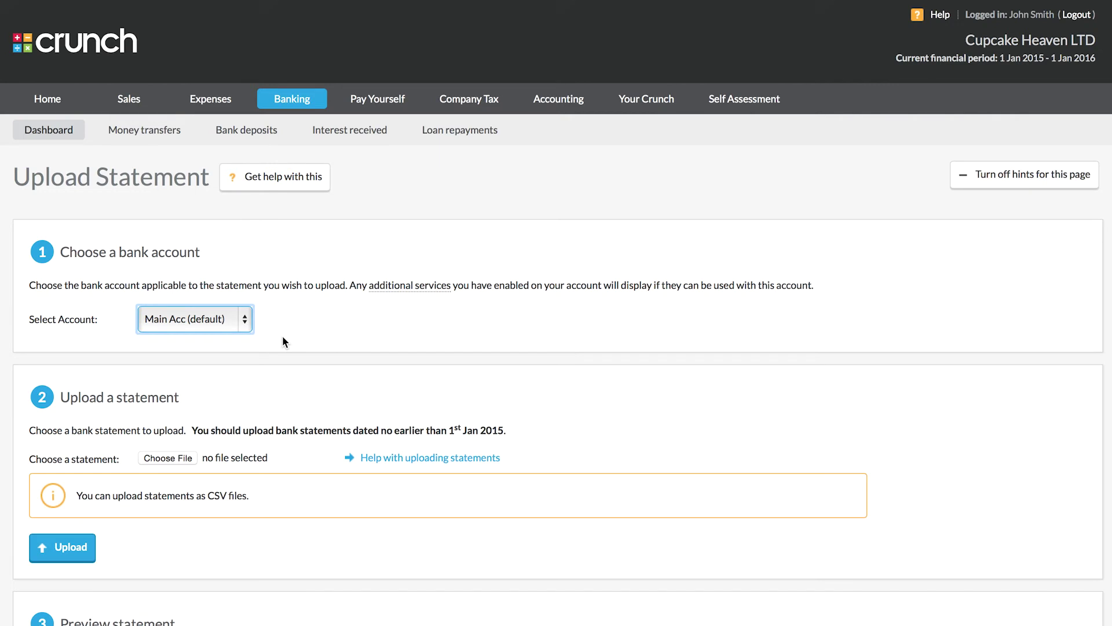
{"action": "scroll", "coordinate": [282, 342], "scroll_direction": "down", "scroll_amount": 2}
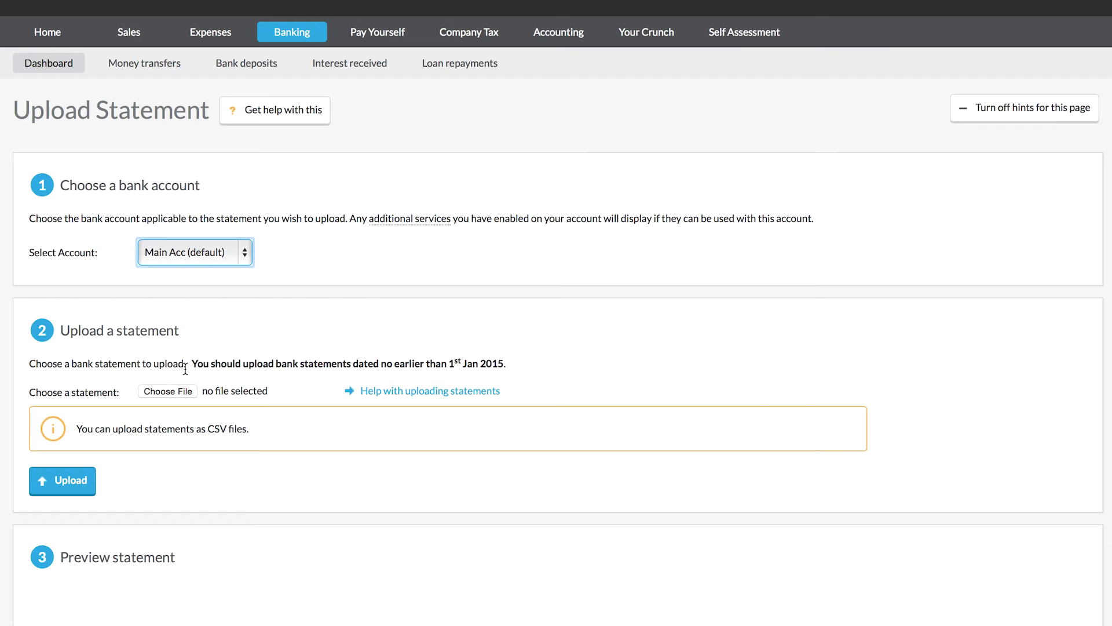
- Upload the CSV statement file from the Desktop and scroll down to its preview
{"action": "left_click", "coordinate": [168, 390]}
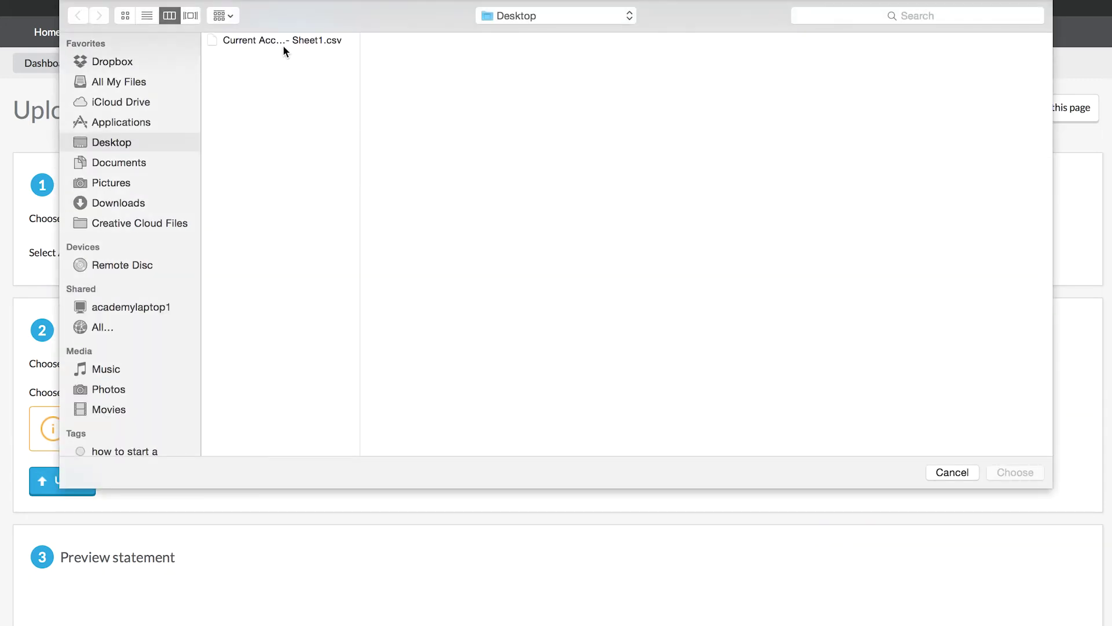
{"action": "double_click", "coordinate": [265, 40]}
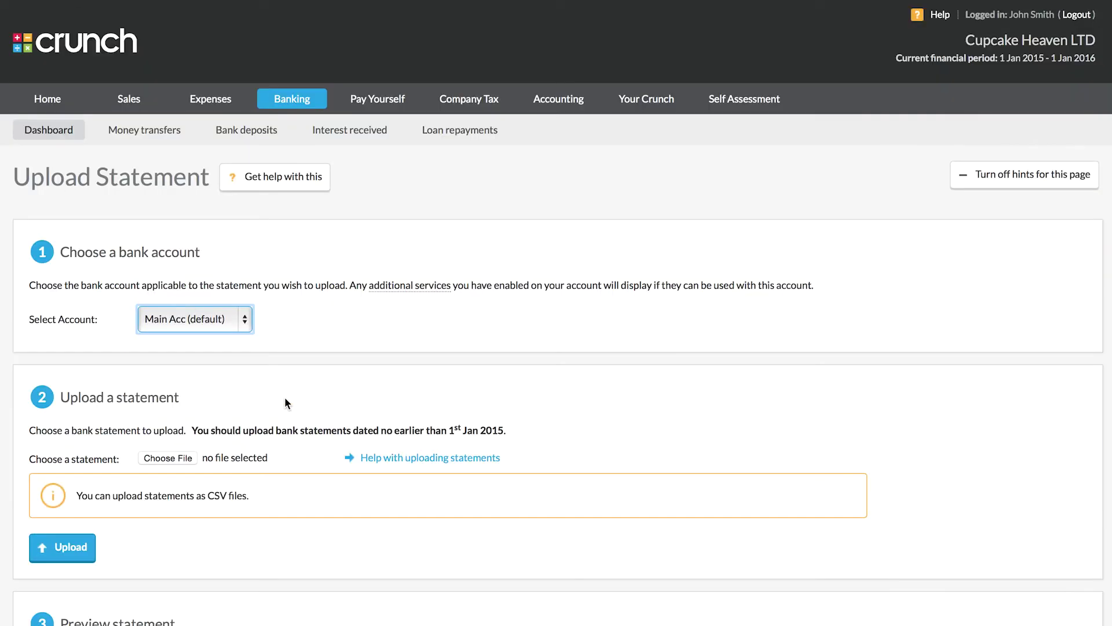
{"action": "scroll", "coordinate": [286, 398], "scroll_direction": "down", "scroll_amount": 6}
{"action": "scroll", "coordinate": [286, 397], "scroll_direction": "down", "scroll_amount": 2}
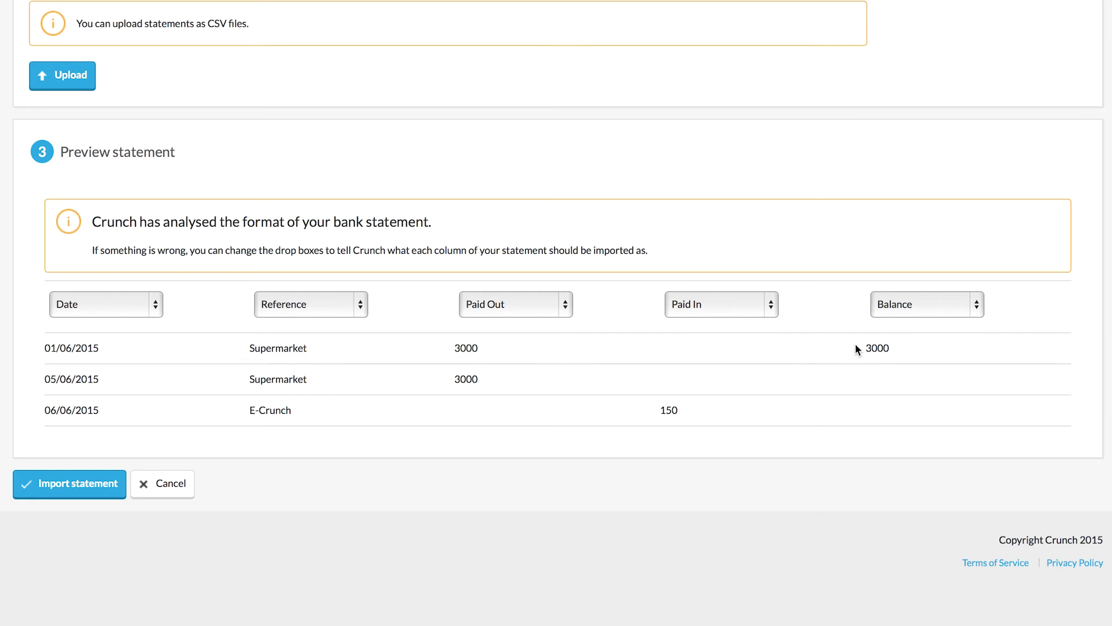
- Import the three previewed statement entries and start reconciling
{"action": "left_click", "coordinate": [52, 491]}
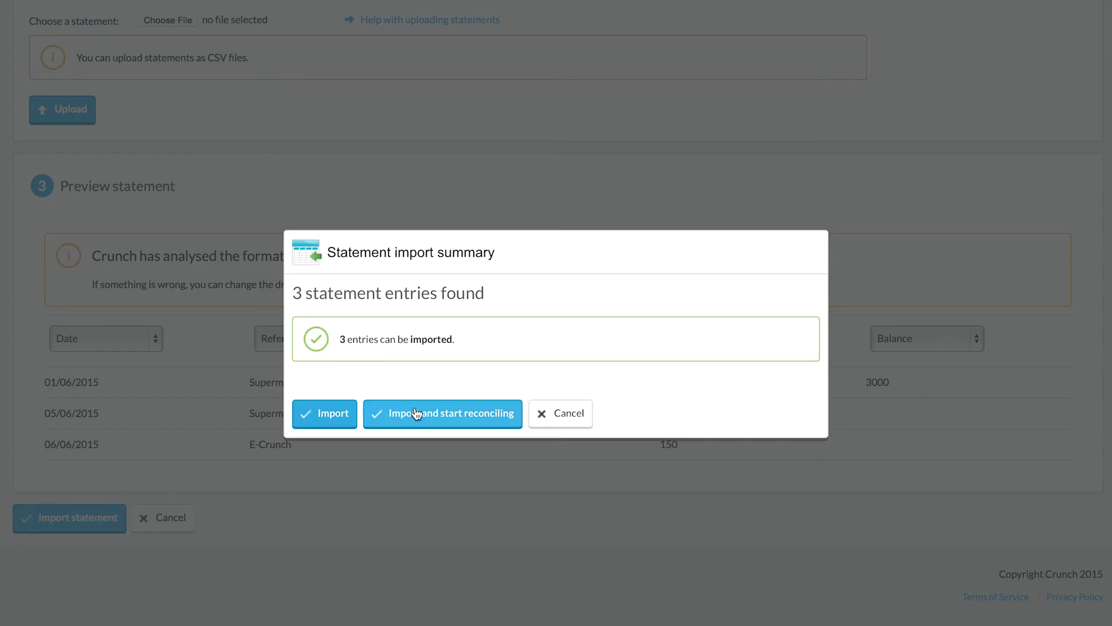
{"action": "left_click", "coordinate": [416, 413]}
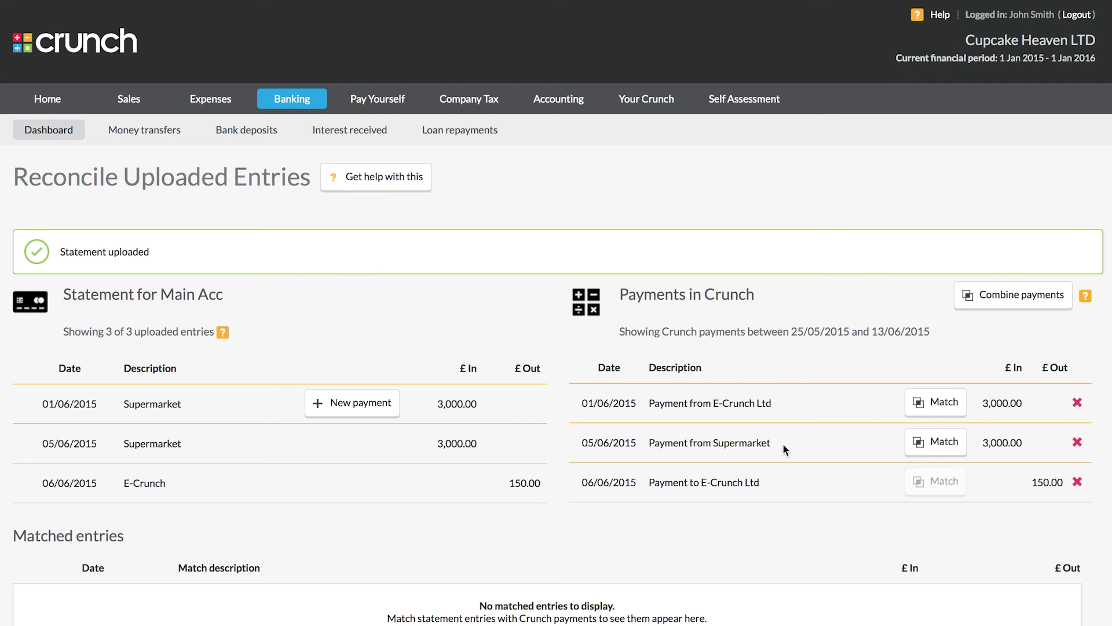
- Match the Supermarket payment and both E-Crunch Ltd payments, including the 150.00 one, without adjusting dates
{"action": "left_click", "coordinate": [941, 450]}
{"action": "left_click", "coordinate": [523, 305]}
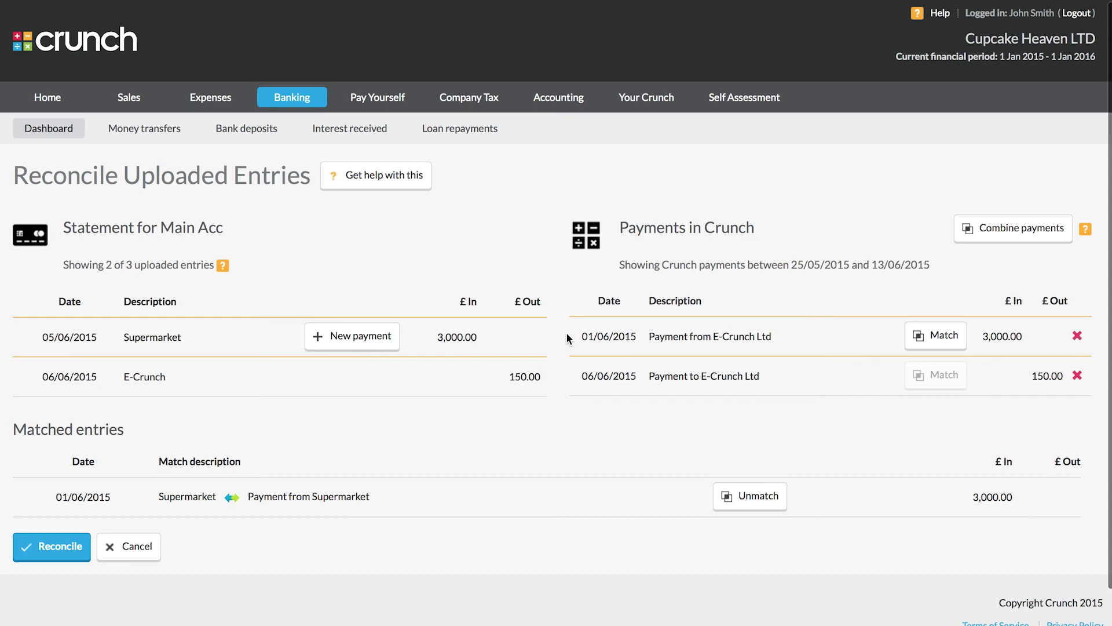
{"action": "left_click", "coordinate": [955, 346]}
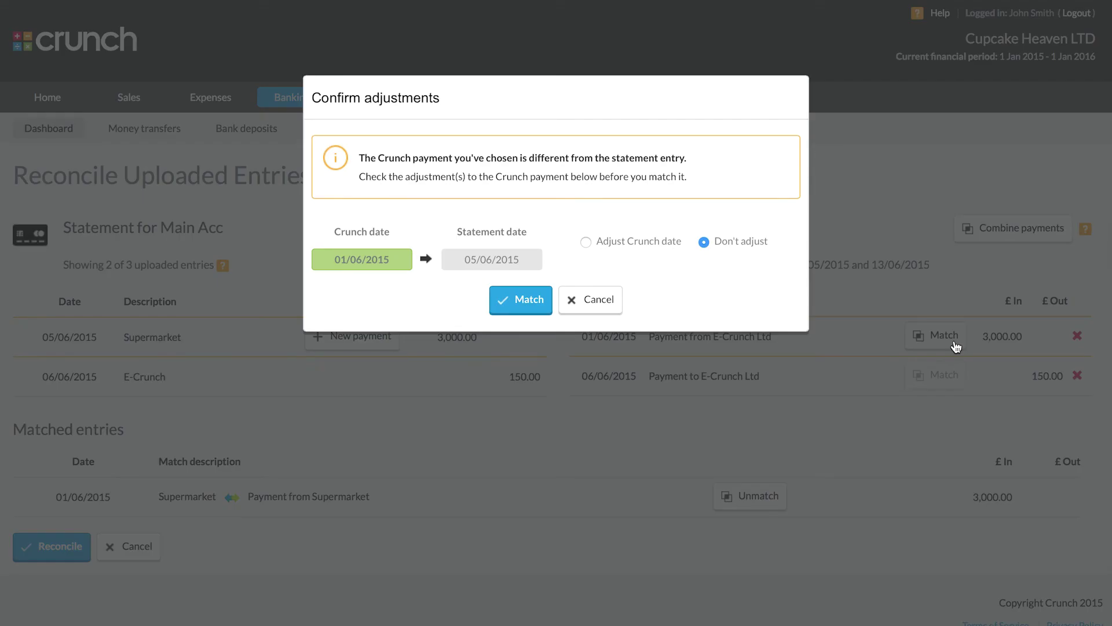
{"action": "left_click", "coordinate": [548, 307]}
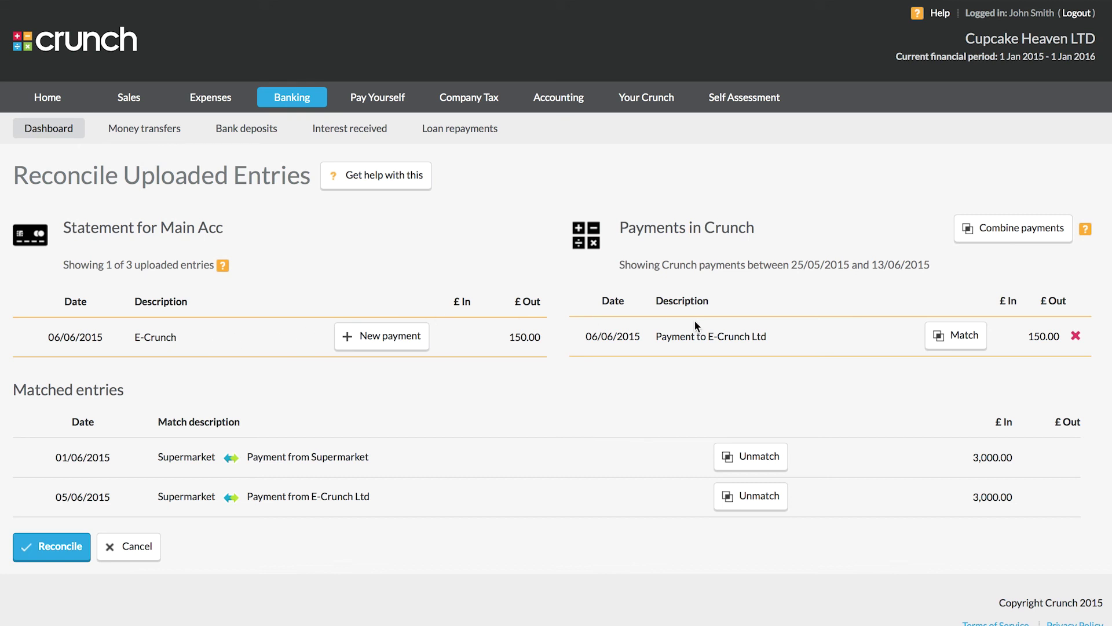
{"action": "left_click", "coordinate": [954, 342]}
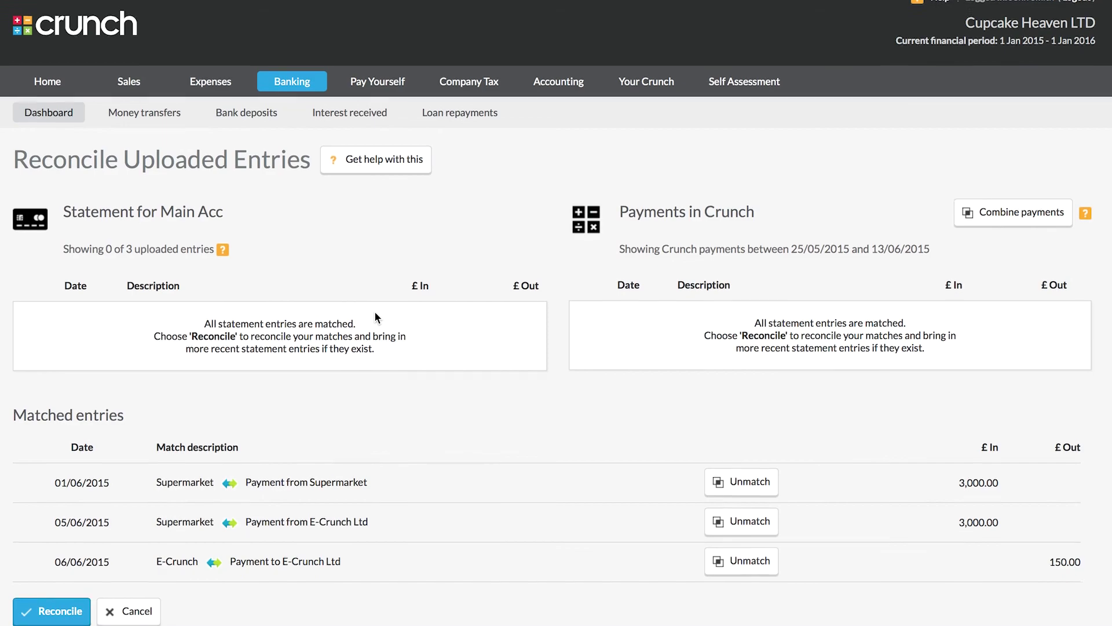
- Reconcile and confirm the three matched Main Acc entries, leaving a £5,850.00 balance and 0 unreconciled
{"action": "left_click", "coordinate": [57, 602]}
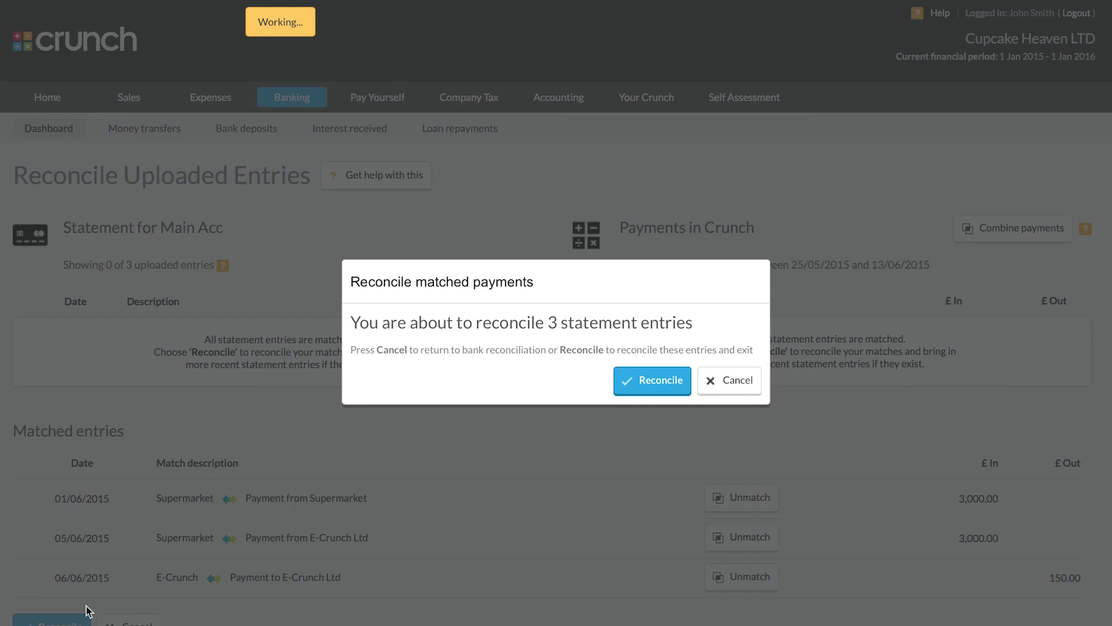
{"action": "left_click", "coordinate": [650, 385]}
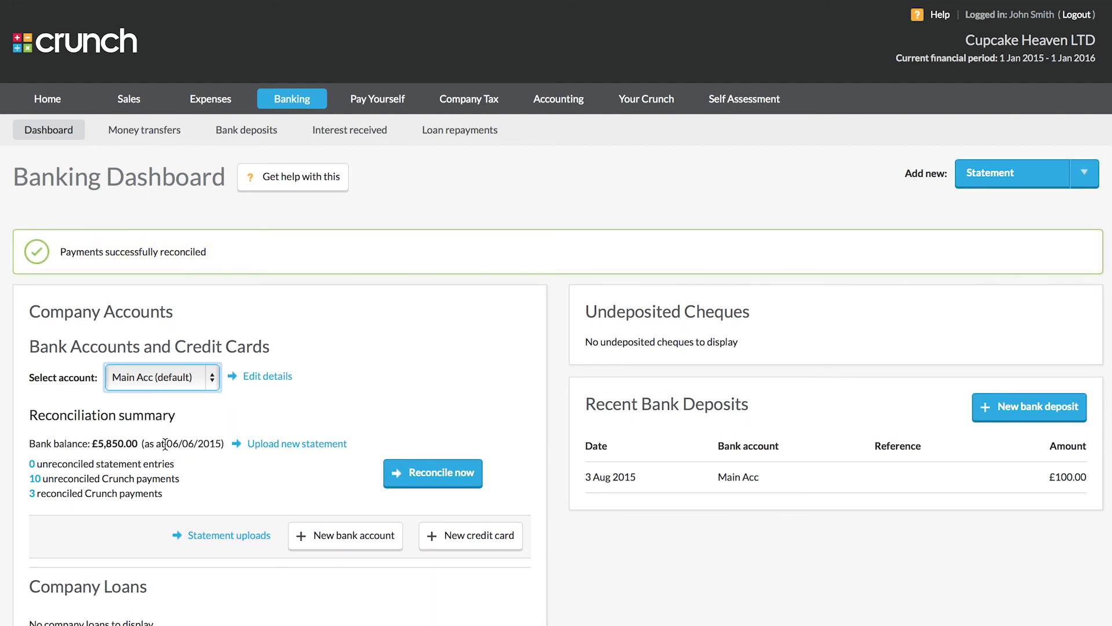
{"action": "left_click", "coordinate": [212, 482]}
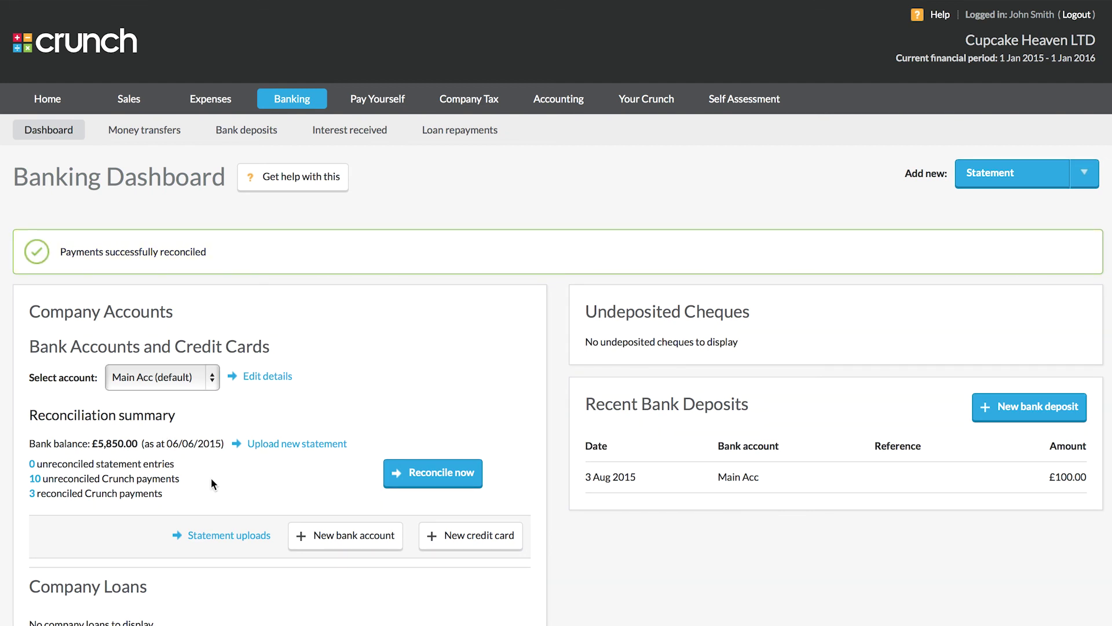